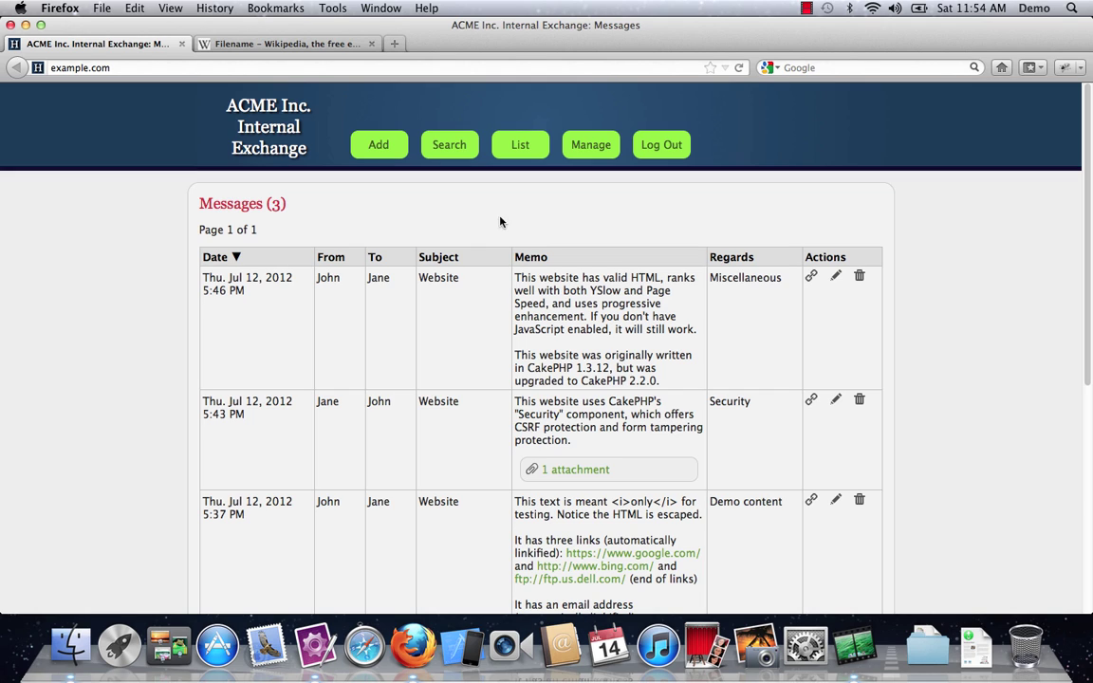
Step: Log out of the exchange and log back in with the account password
left_click(654, 149)
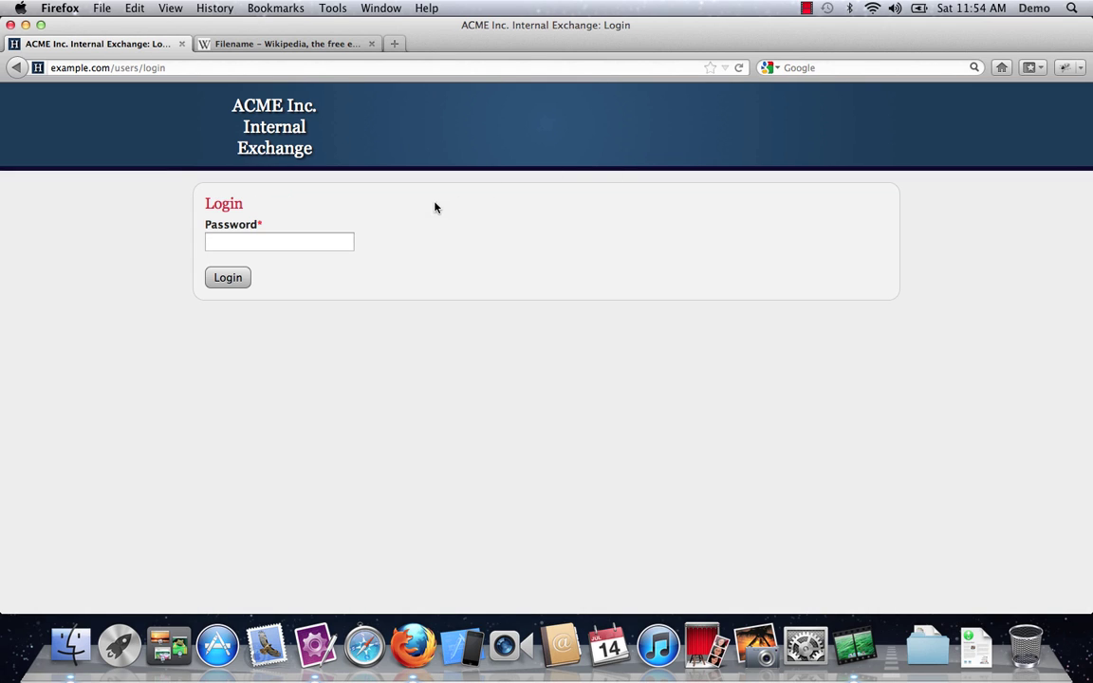
left_click(316, 243)
type("password")
key("Return")
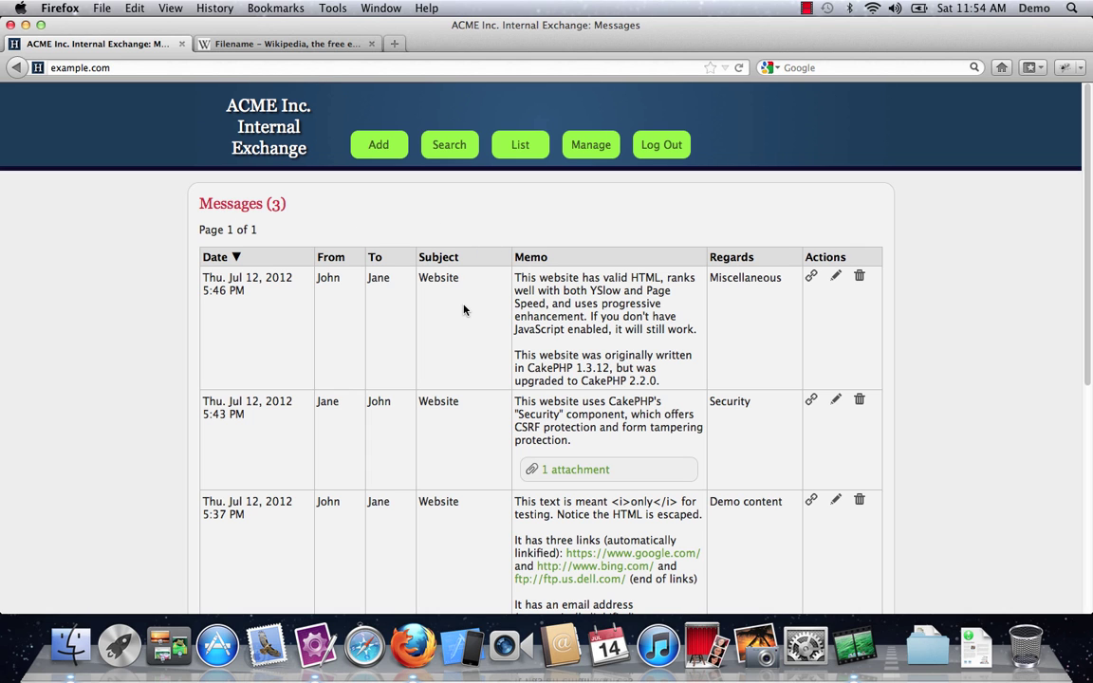
Step: Open Jane's 5:43 PM Security message and preview its key.jpg attachment
left_click(576, 468)
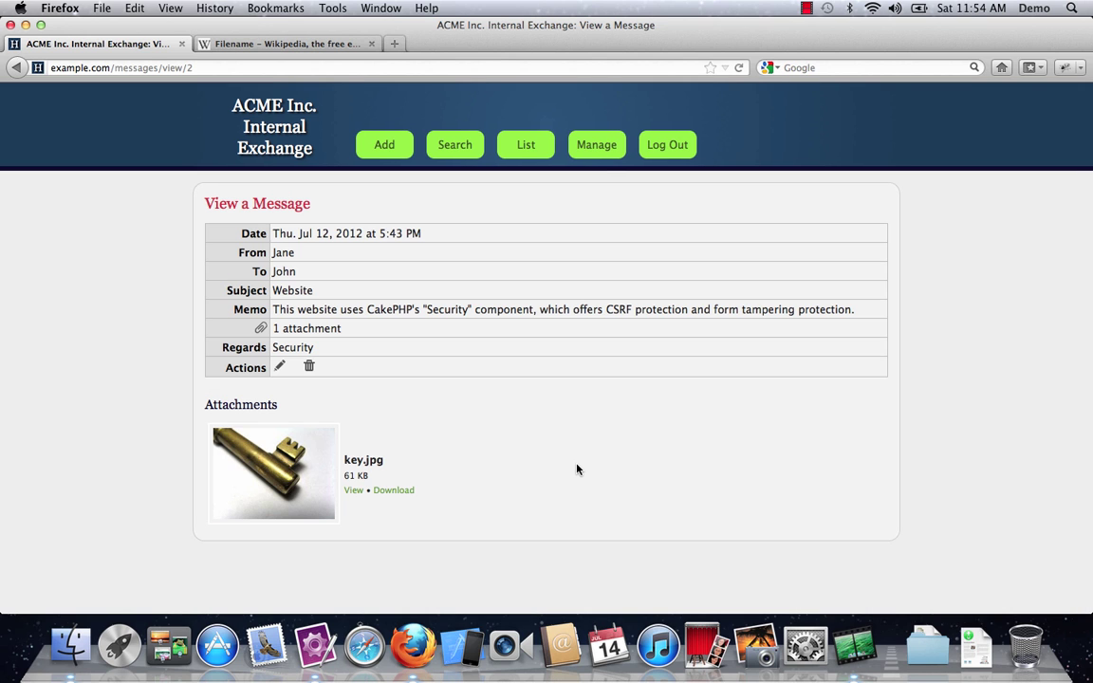
left_click(259, 456)
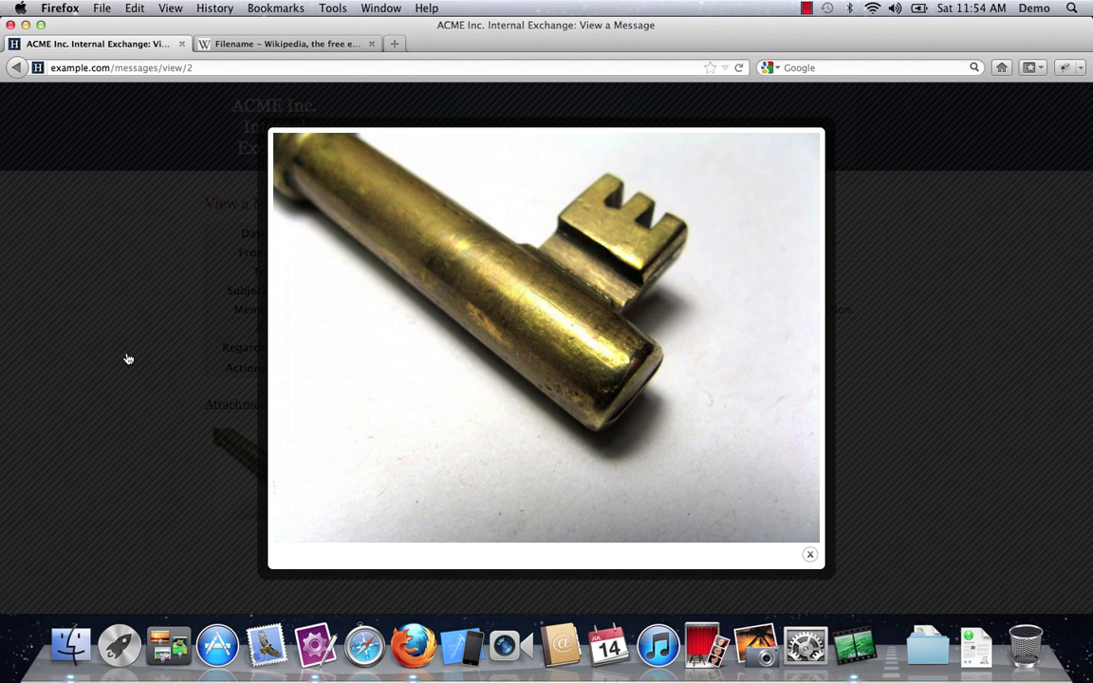
left_click(117, 348)
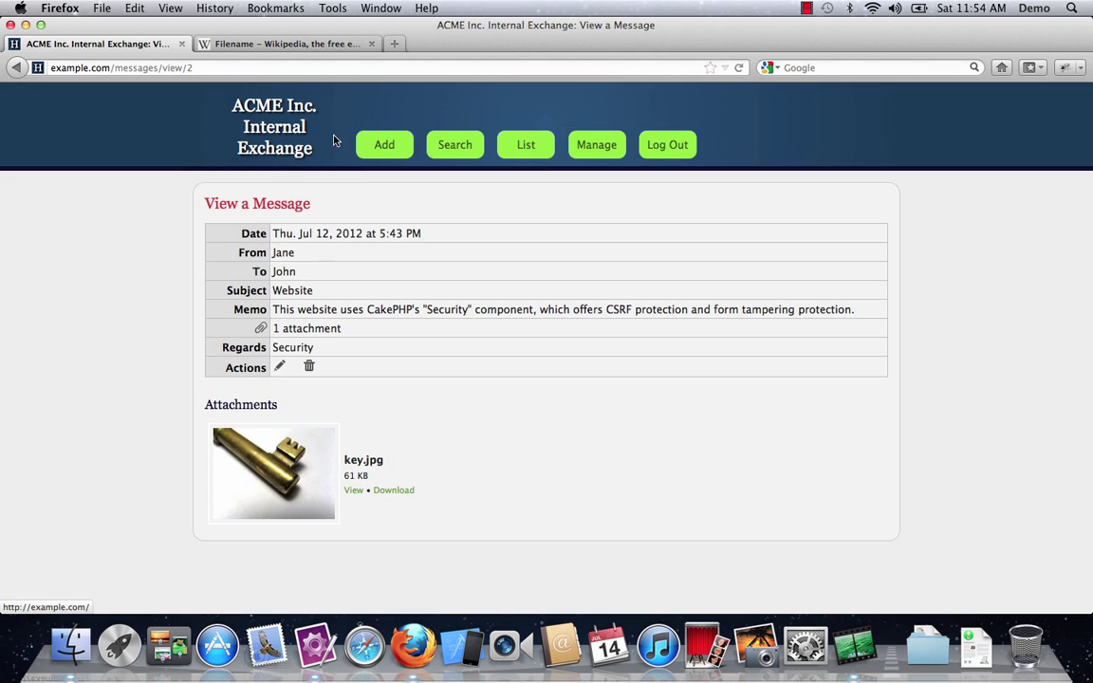
Step: Start a new message dated July 13, 2012, from John to Jane
left_click(382, 146)
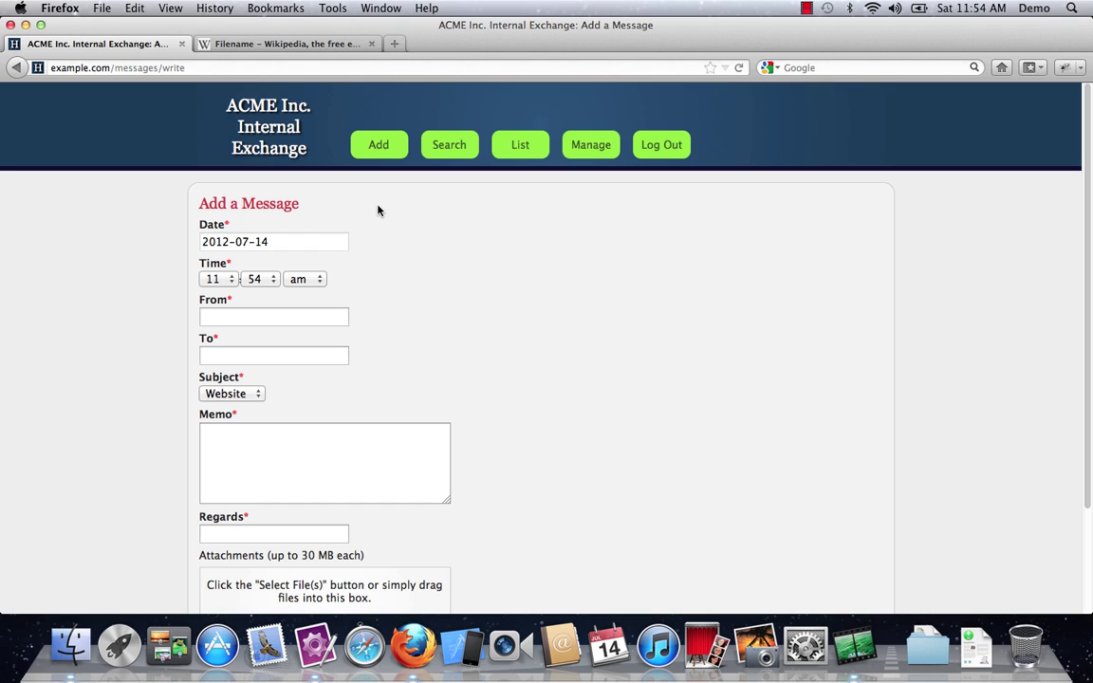
left_click(316, 241)
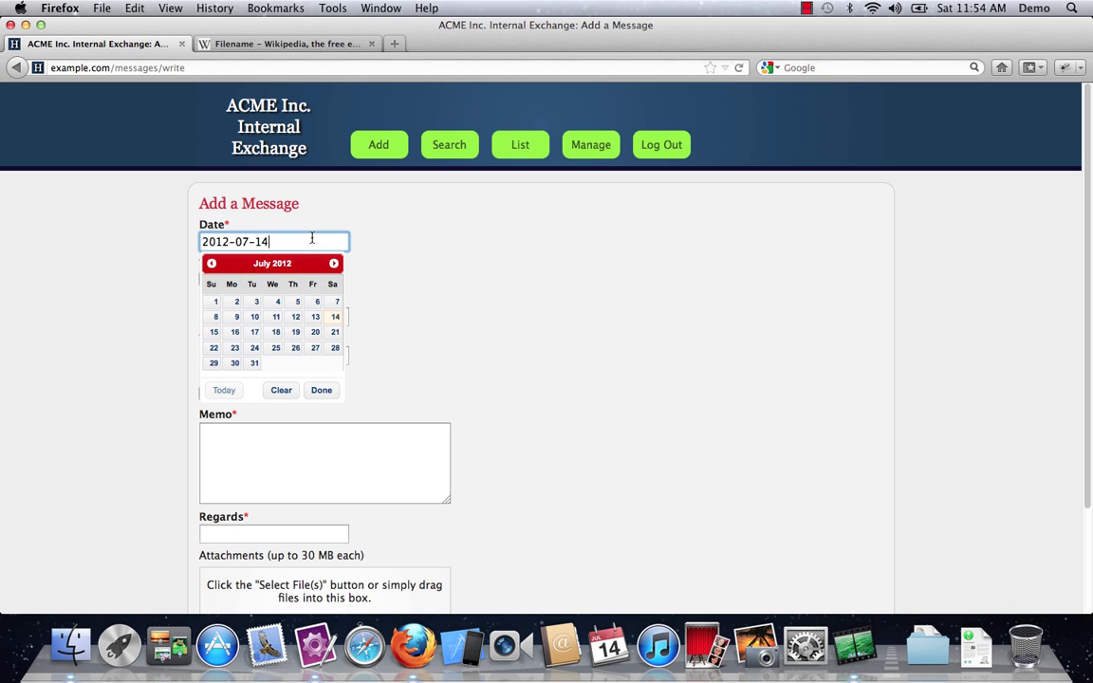
left_click(313, 317)
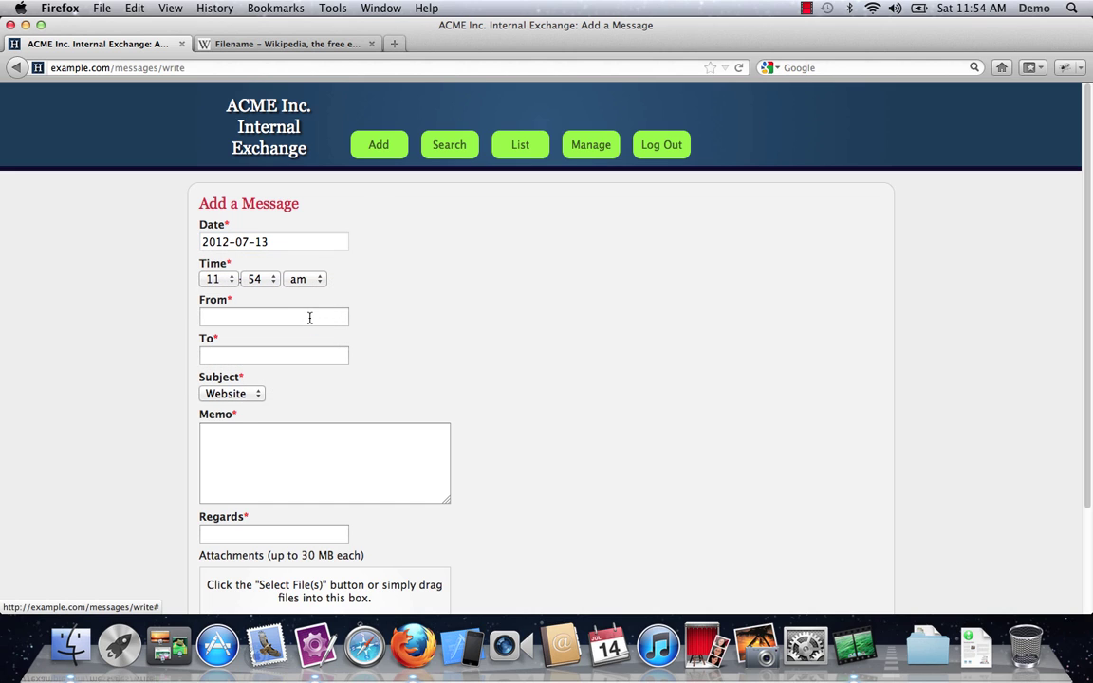
left_click(309, 317)
key("Down")
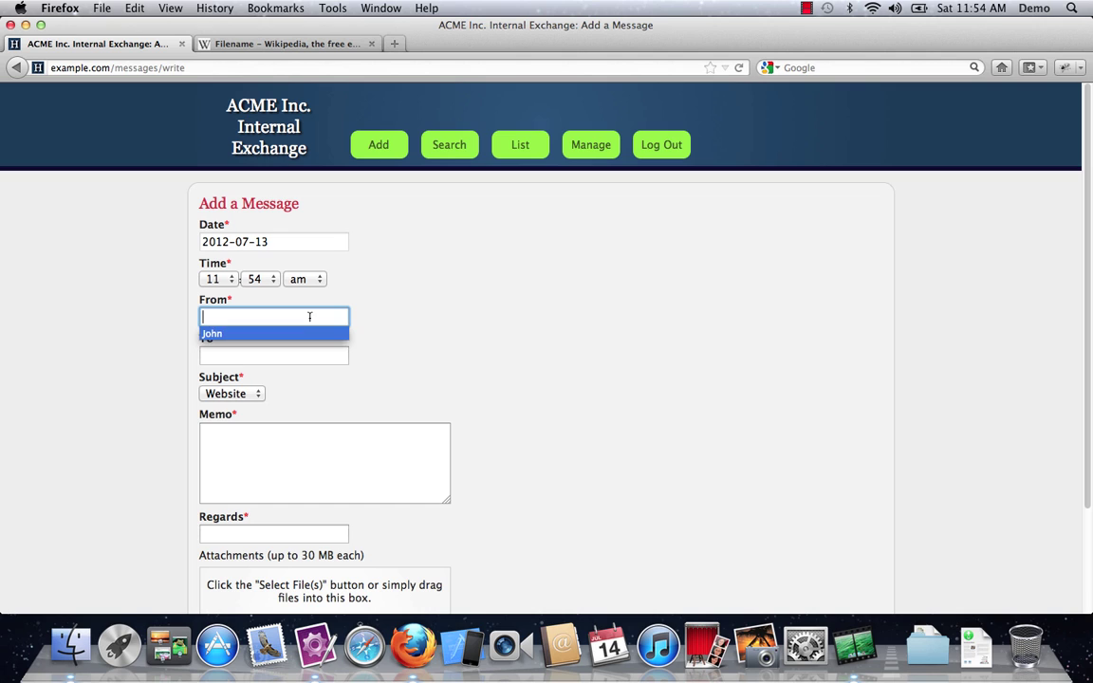
key("Tab")
key("Down")
key("Tab")
Step: Enter memo 'Testing', choose Attachments for Regards, and glance at the Filename Wikipedia article
scroll(301, 327, "down", 3)
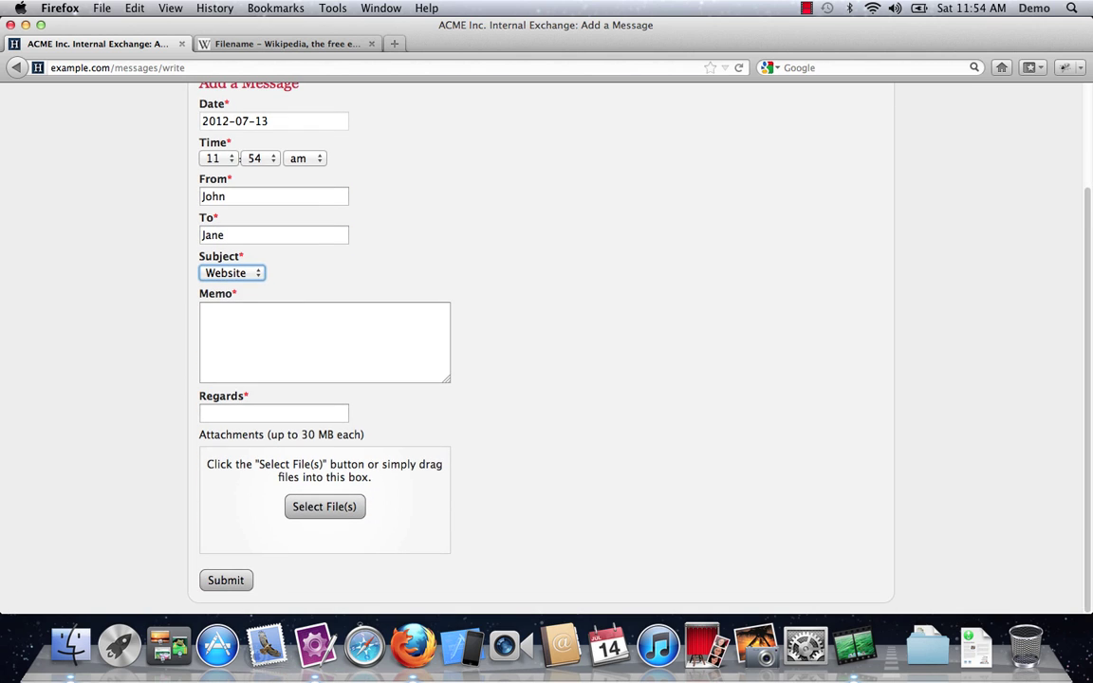
left_click(296, 334)
type("Testing")
key("Tab")
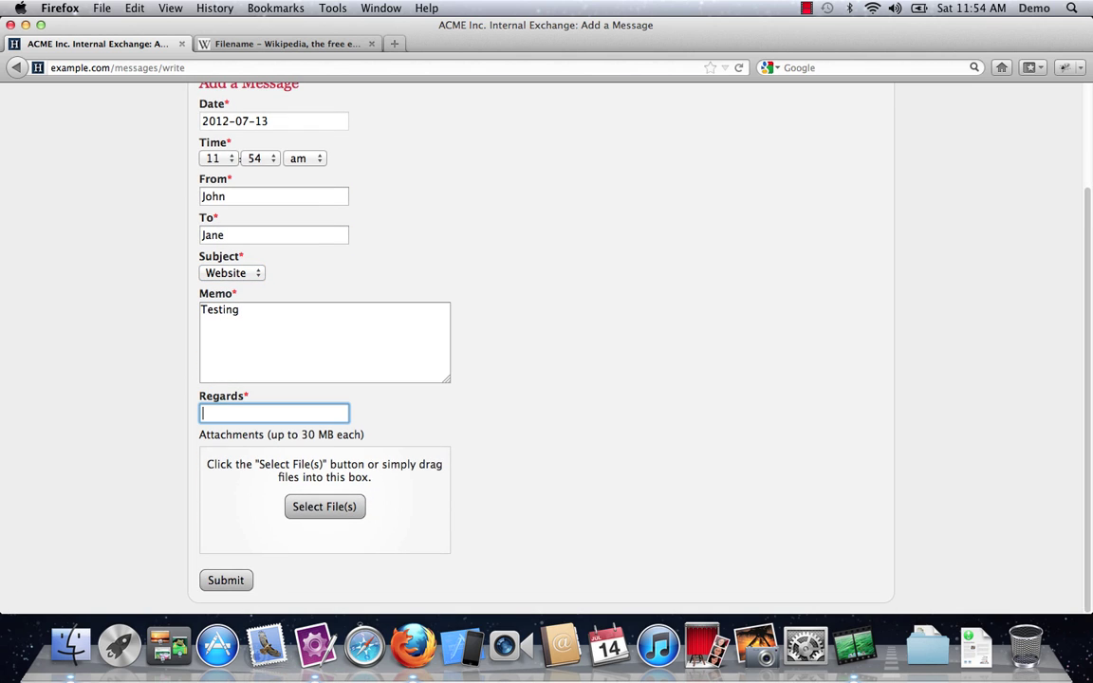
key("Down")
key("Down")
key("Return")
key("Tab")
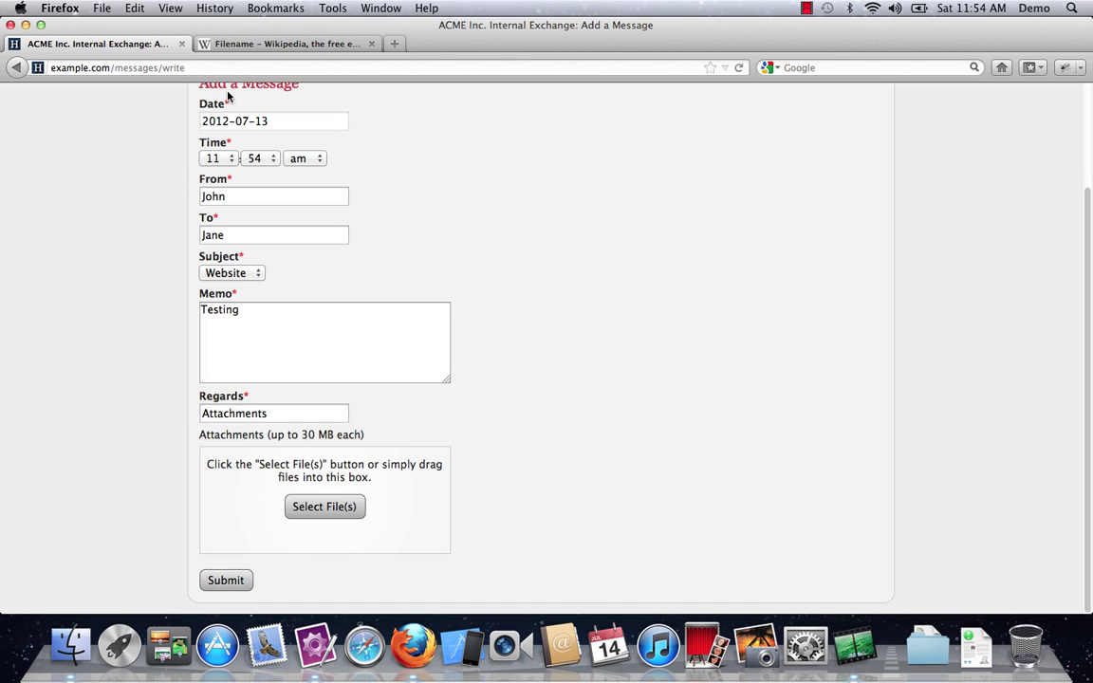
left_click(227, 44)
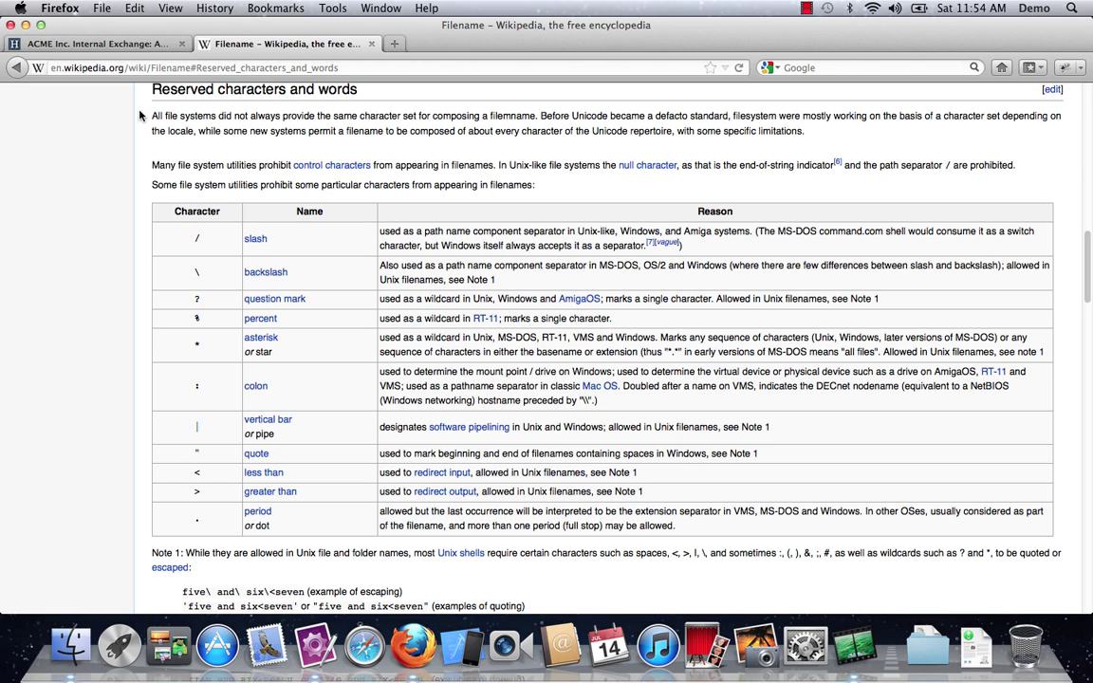
left_click(124, 47)
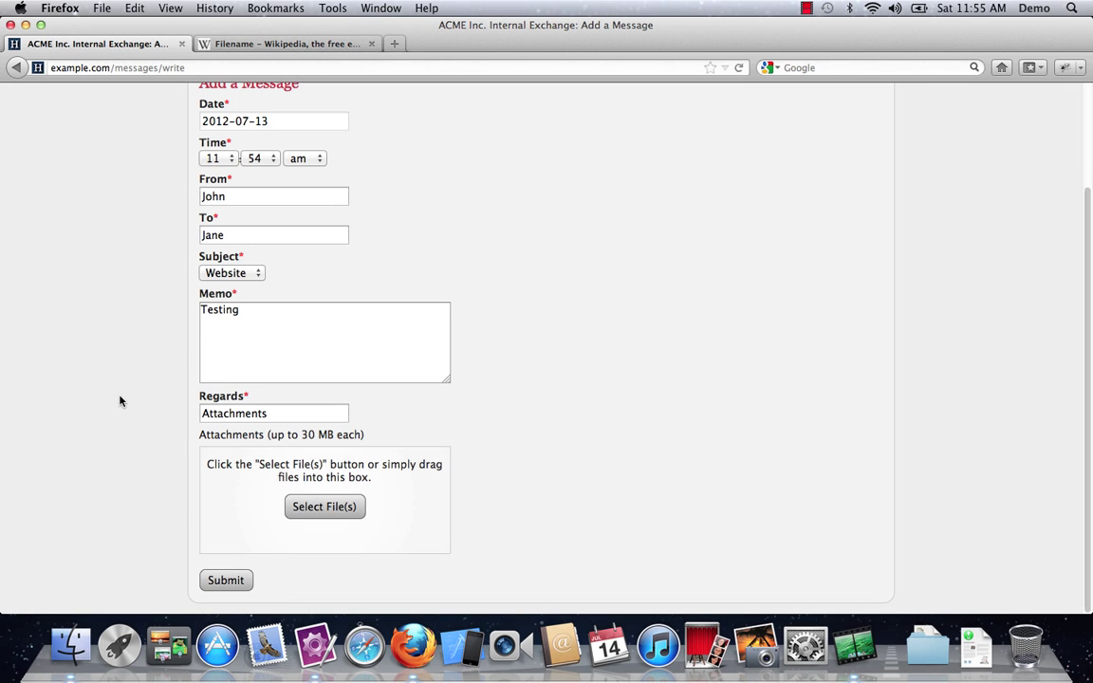
Step: Select all 18 files in Finder's Names folder and drop them into the attachment box
left_click(70, 646)
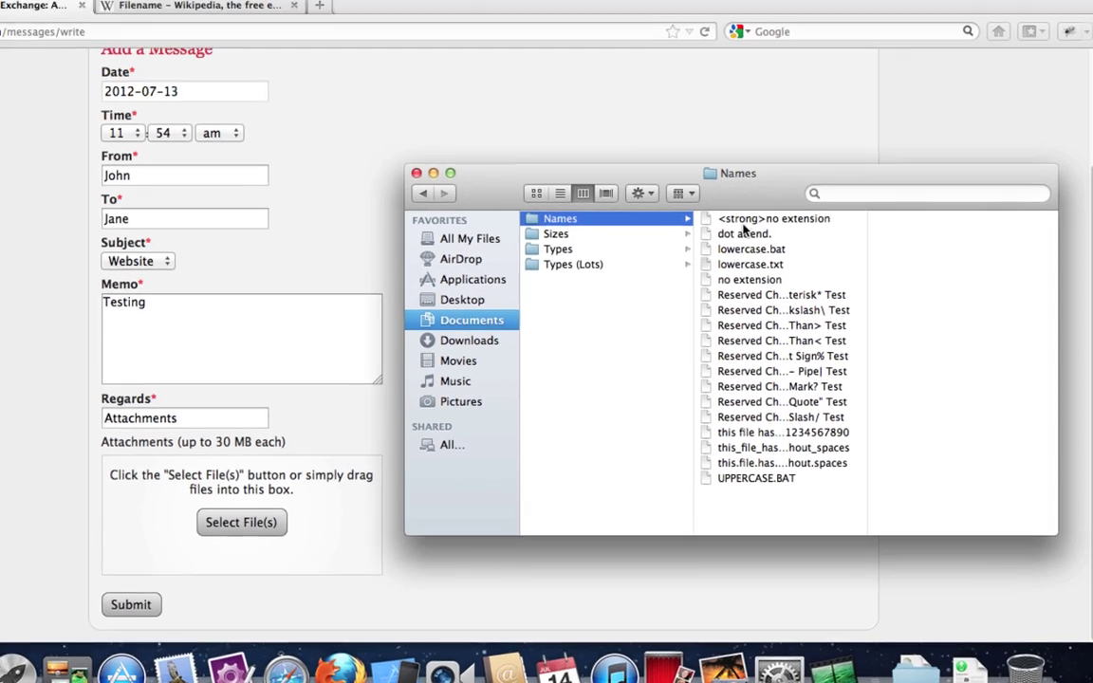
left_click(787, 235)
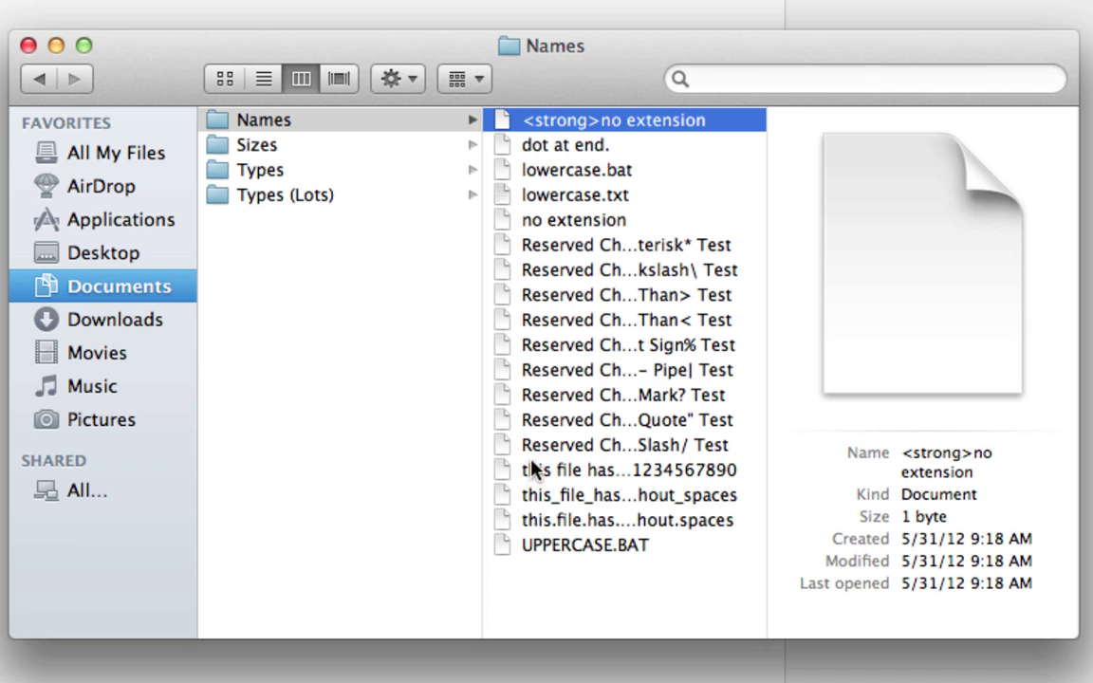
left_click(543, 553, "shift")
left_click_drag(546, 116, 224, 512)
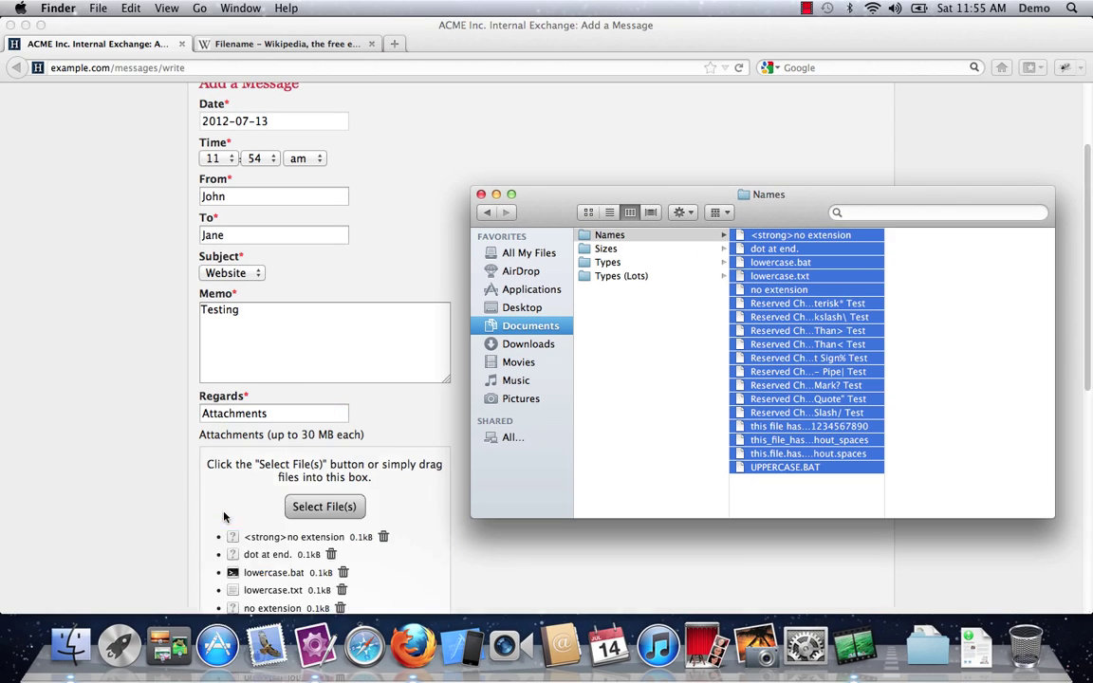
Step: Submit the message and browse its list of 18 attachments
left_click(139, 478)
scroll(140, 483, "down", 5)
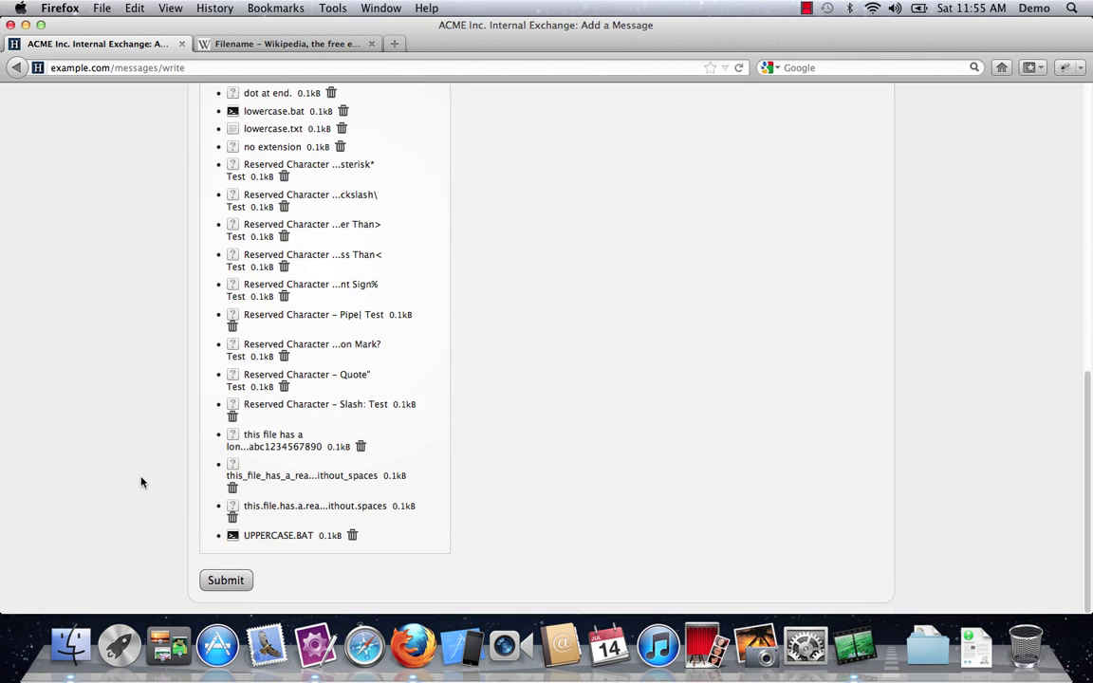
left_click(224, 579)
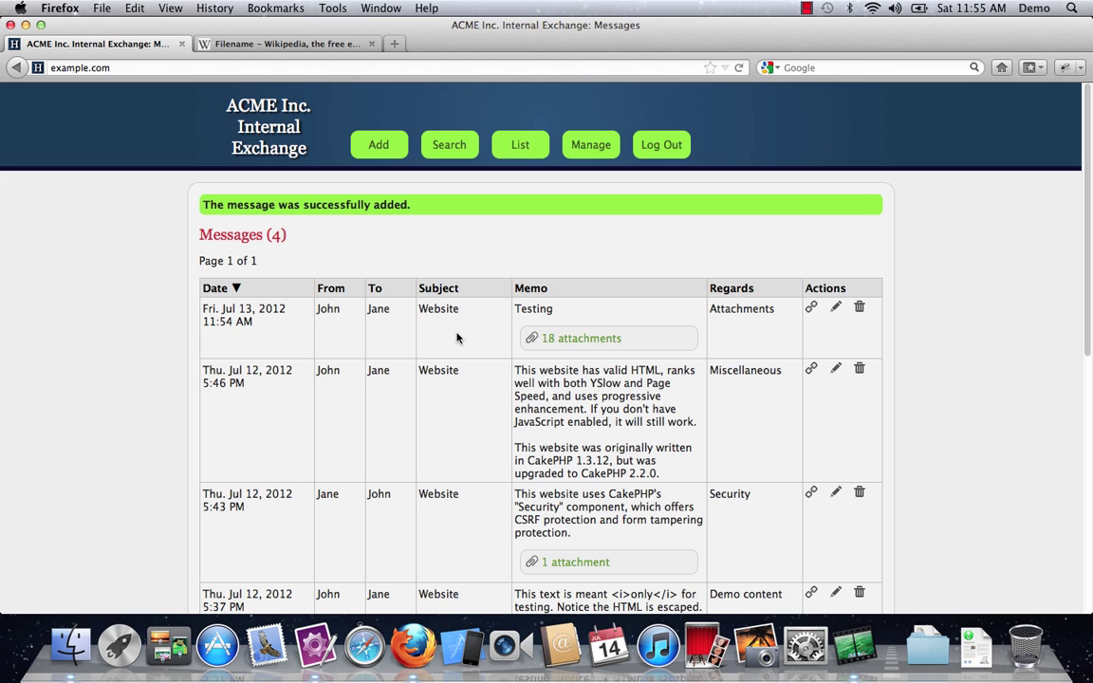
left_click(588, 342)
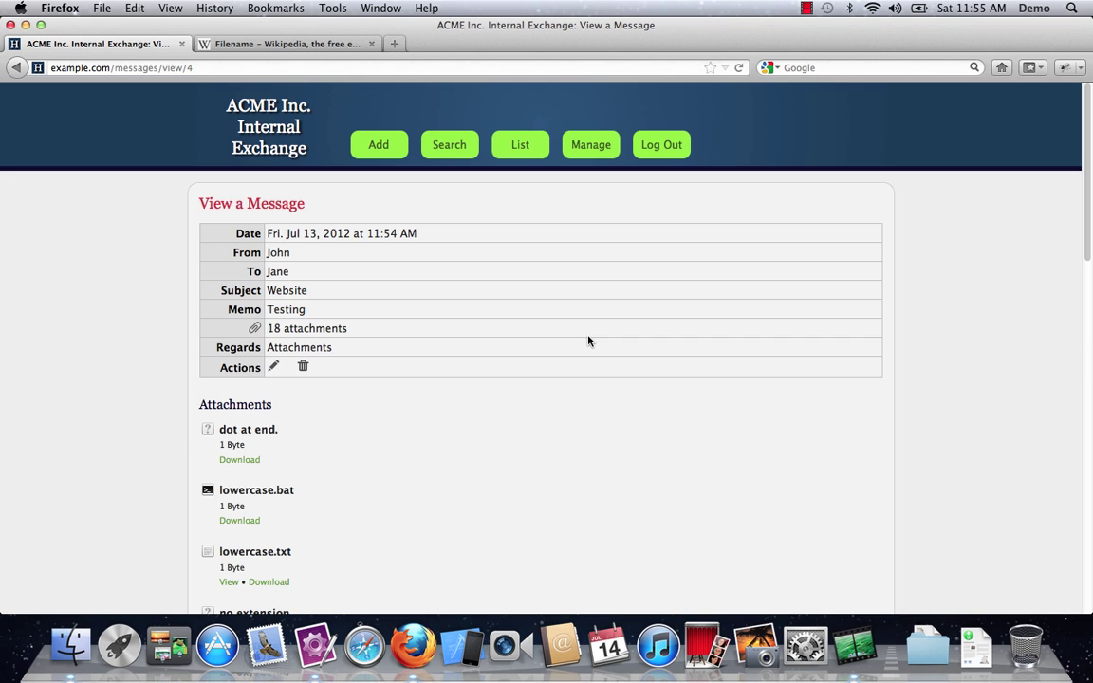
scroll(495, 386, "down", 4)
scroll(495, 386, "down", 10)
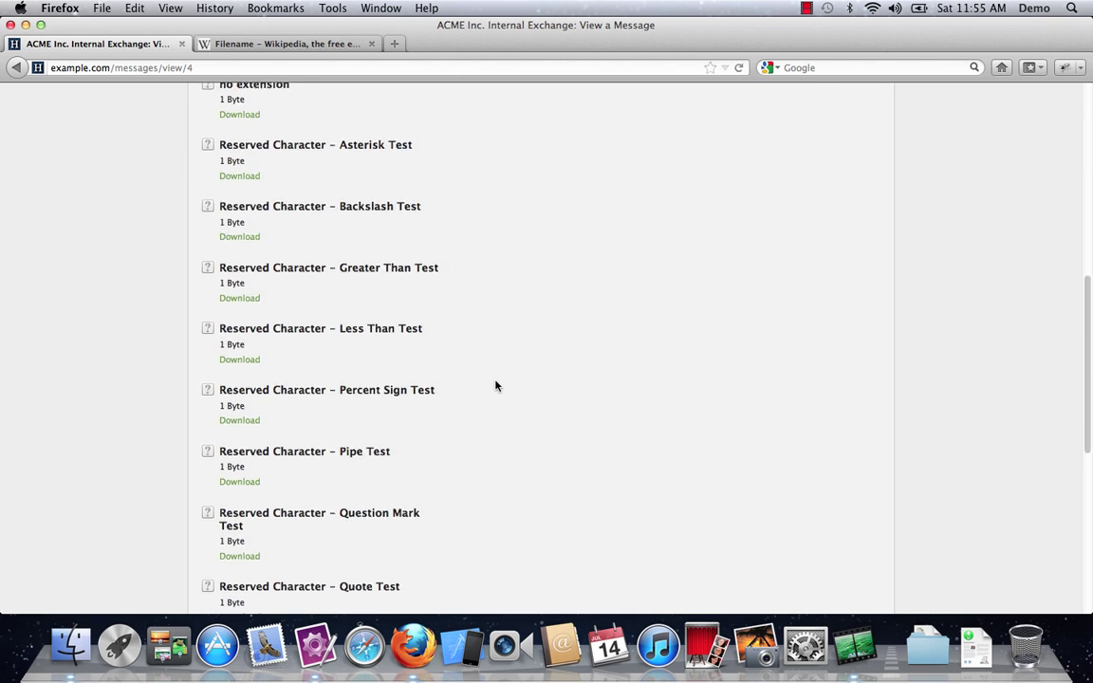
scroll(495, 386, "down", 1)
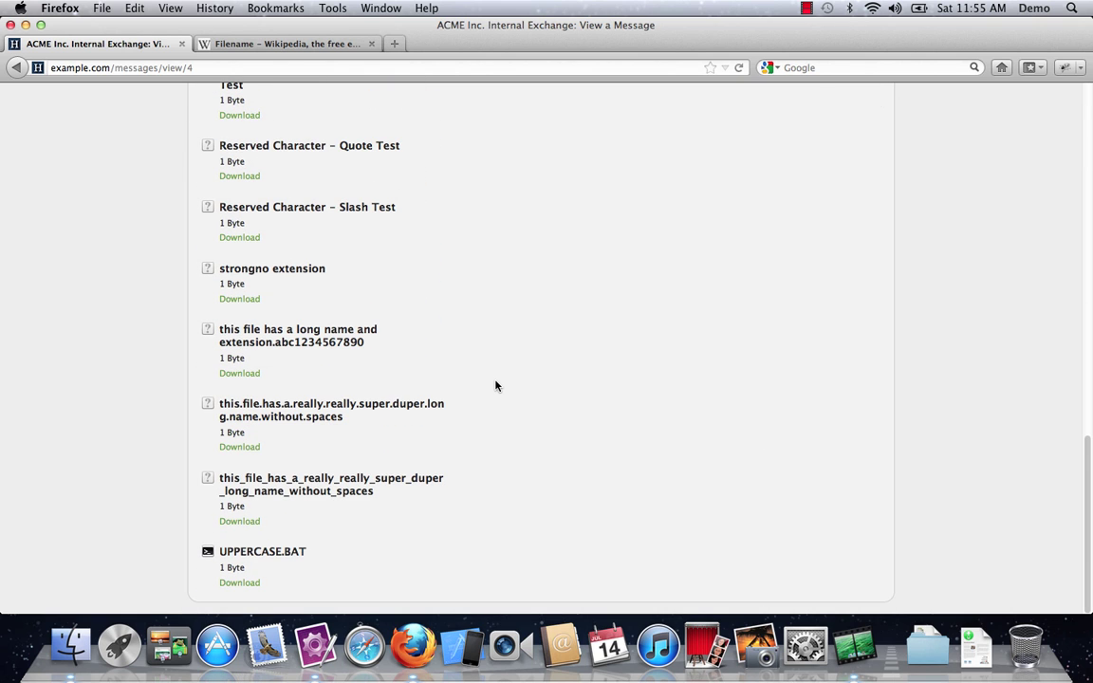
scroll(495, 387, "up", 12)
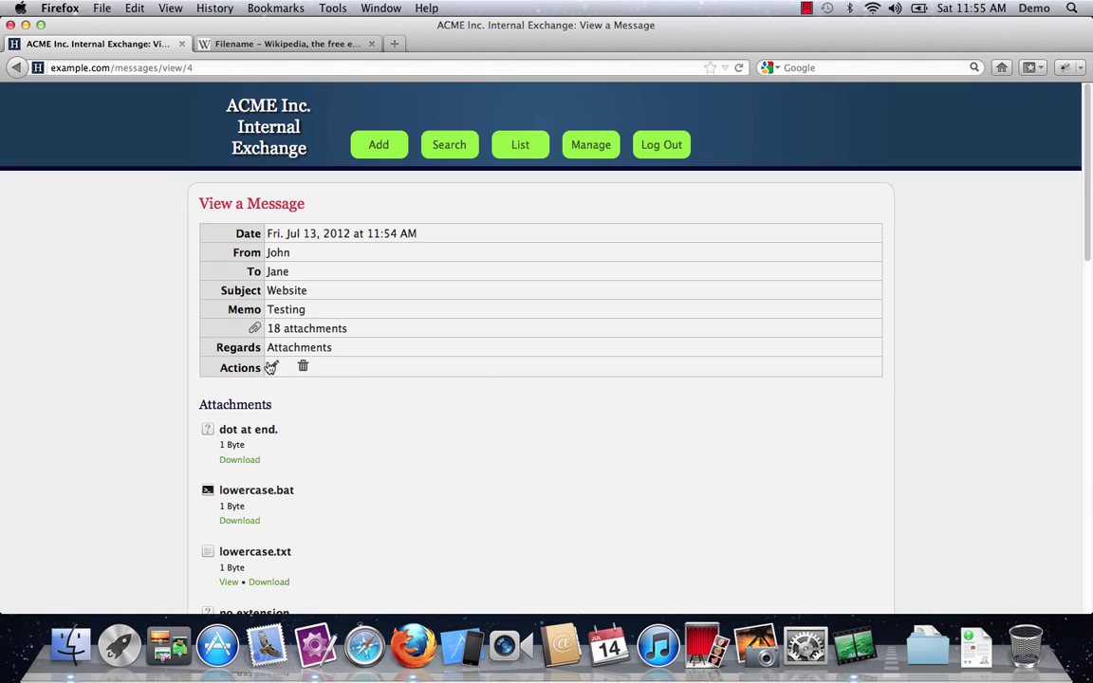
Step: Open the Testing message's edit form and bring Finder's test files forward
left_click(271, 367)
scroll(123, 409, "down", 5)
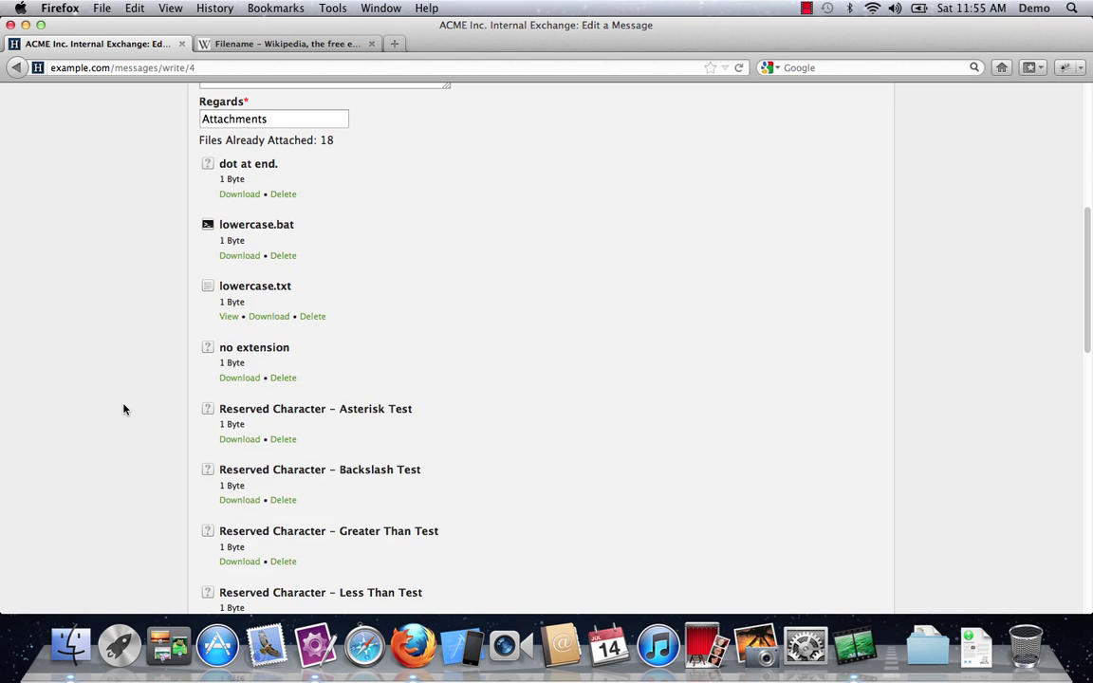
scroll(123, 409, "down", 10)
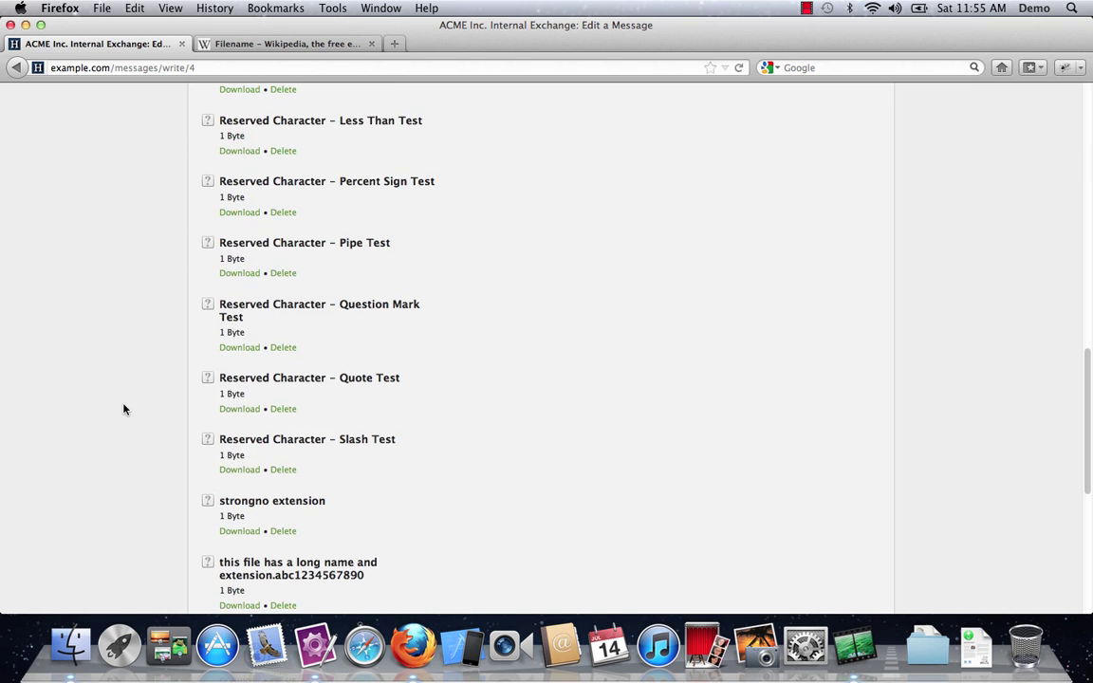
left_click(71, 645)
Step: Drag the Types (Lots) files from 3gp through gif into the New Attachments box
left_click(621, 276)
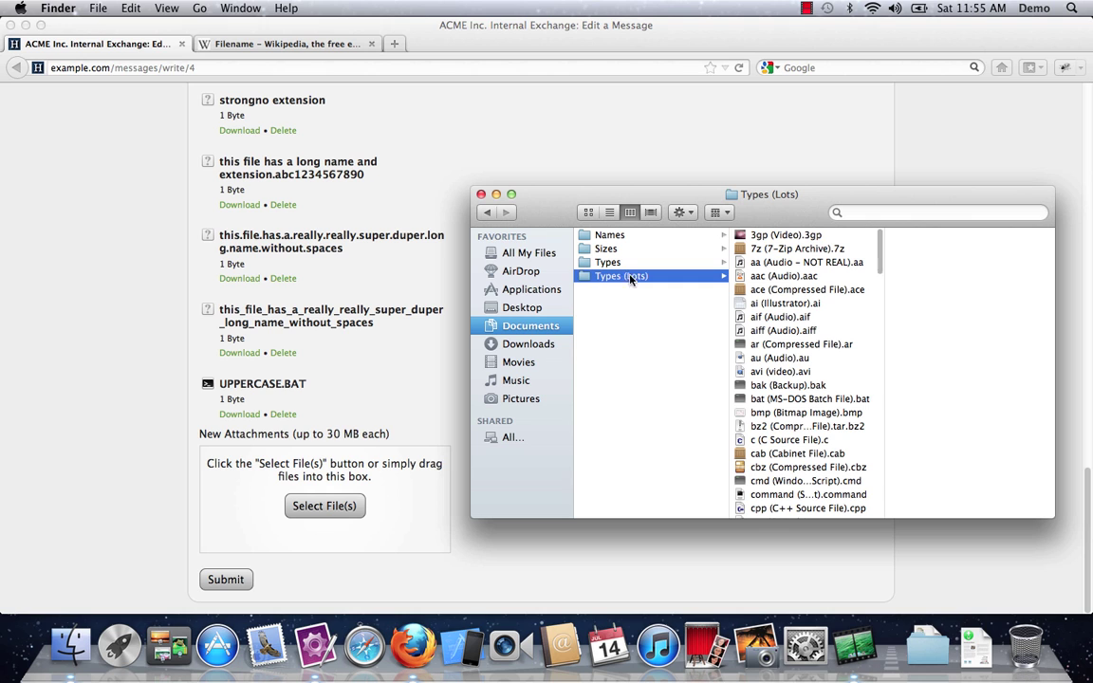
key("Right")
scroll(748, 299, "down", 3)
scroll(748, 299, "down", 5)
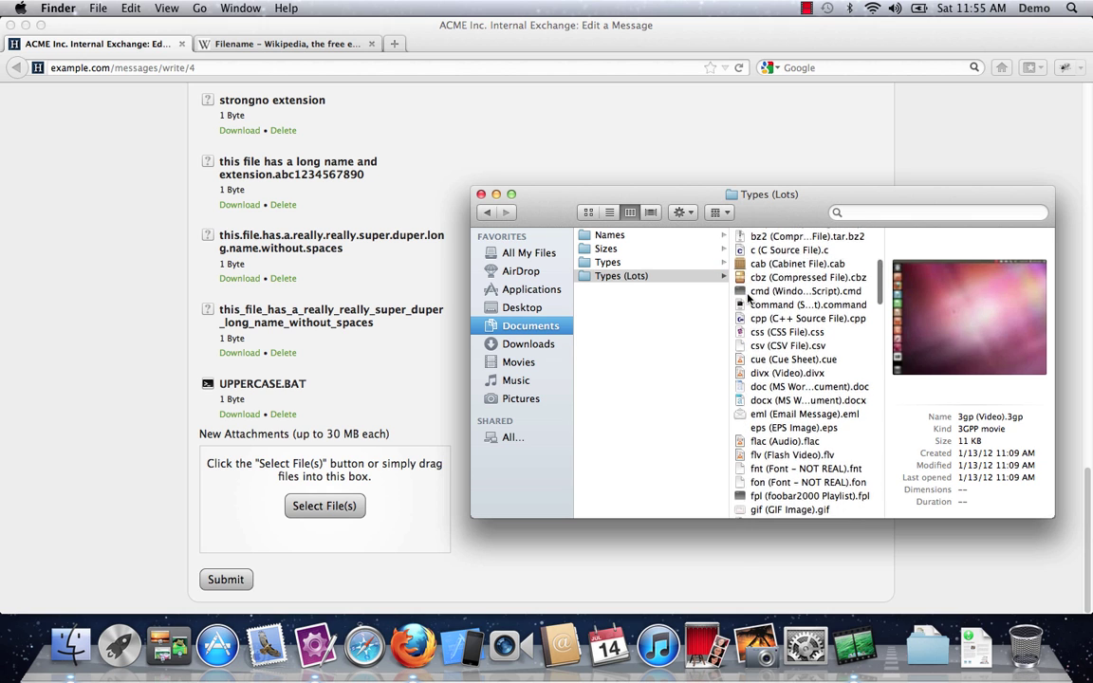
left_click_drag(764, 418, 216, 453)
Step: Save the edited Testing message with its new attachments
left_click(136, 492)
scroll(136, 491, "down", 8)
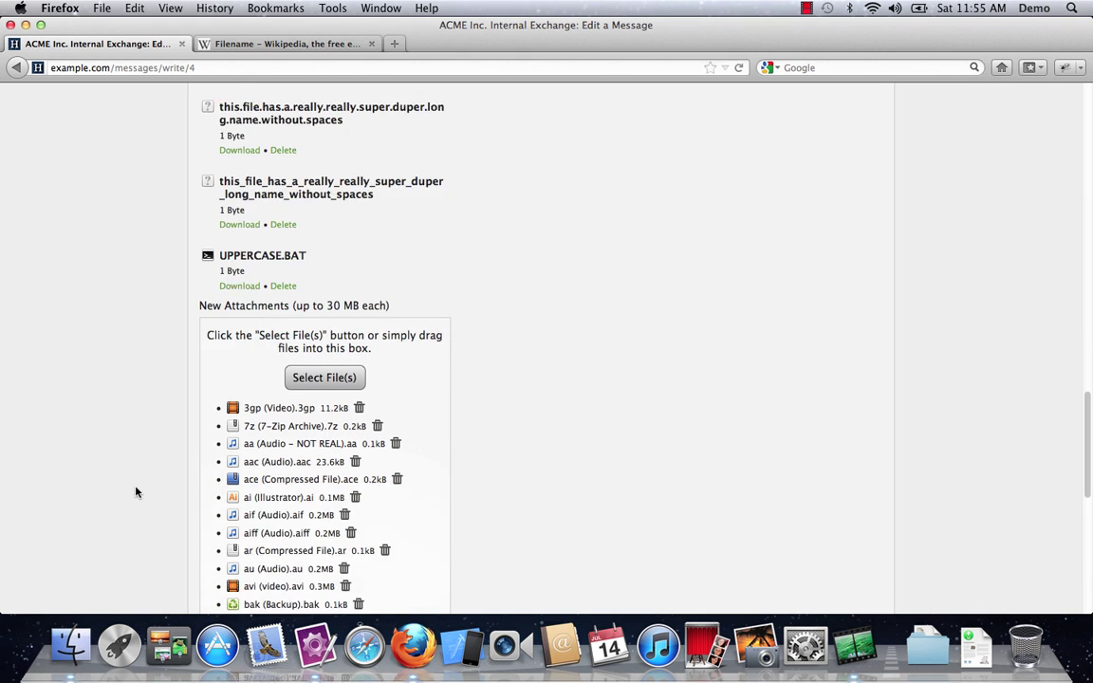
scroll(166, 401, "down", 5)
scroll(167, 400, "down", 3)
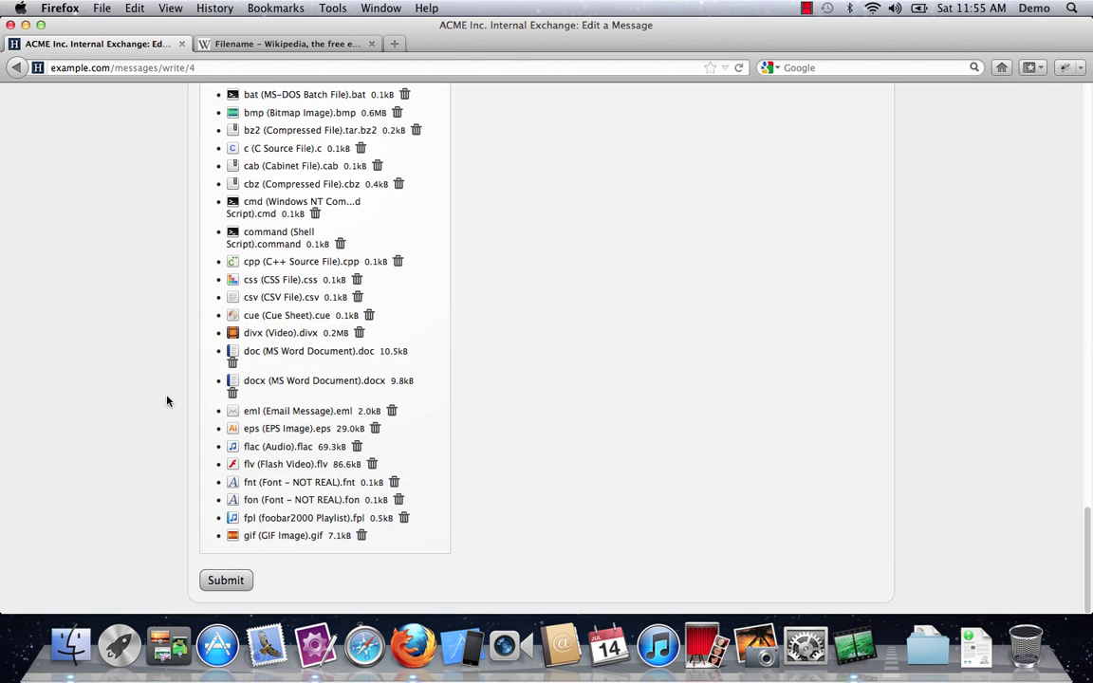
left_click(225, 581)
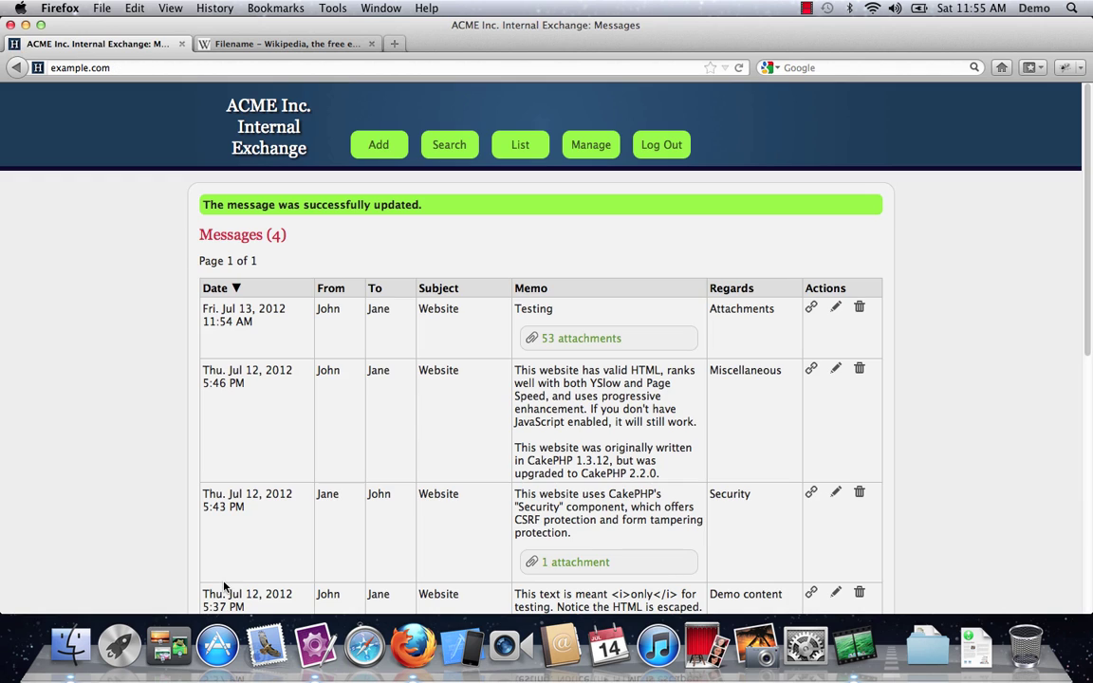
Step: Open the 53-attachment Testing message and preview its MS Paint GIF
left_click(574, 341)
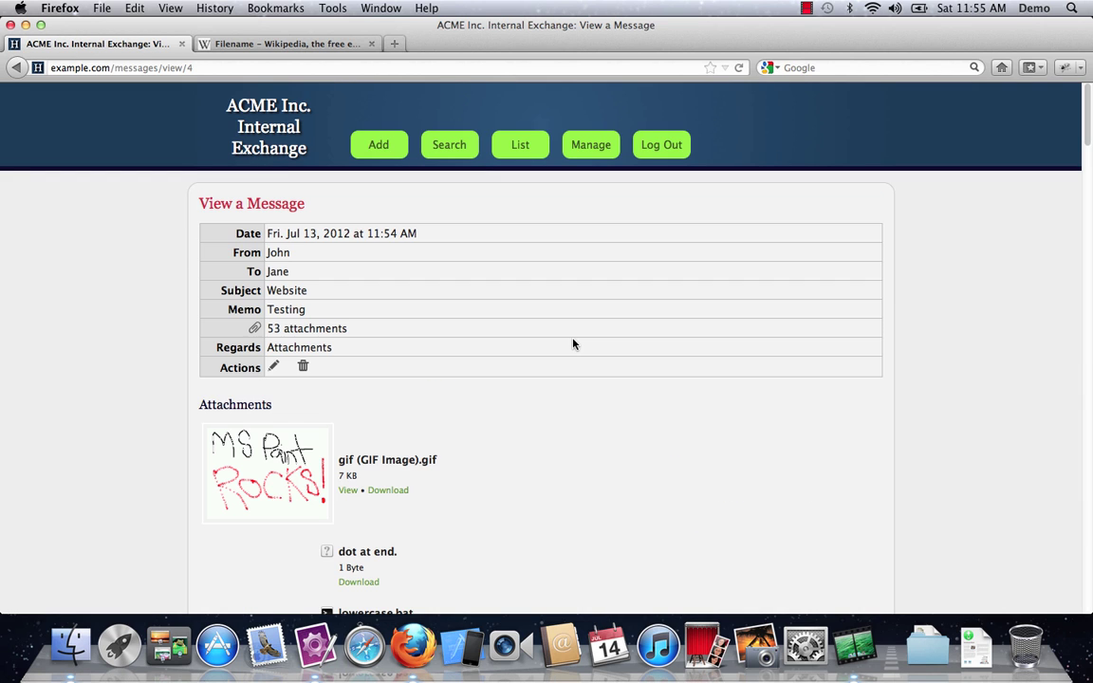
left_click(272, 466)
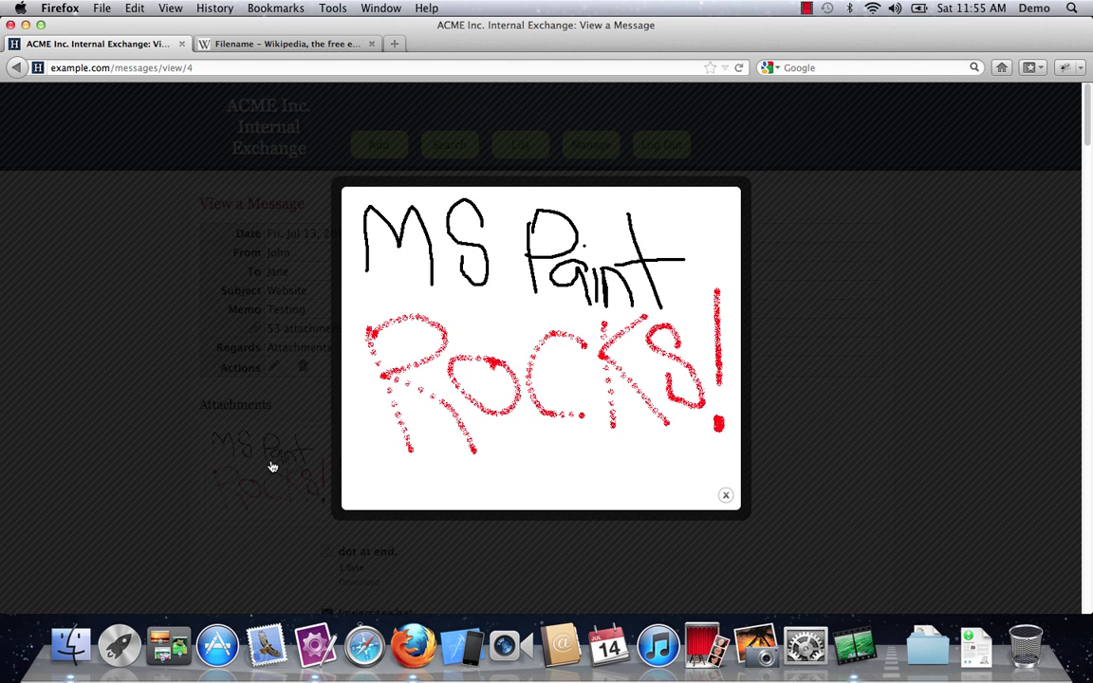
left_click(110, 361)
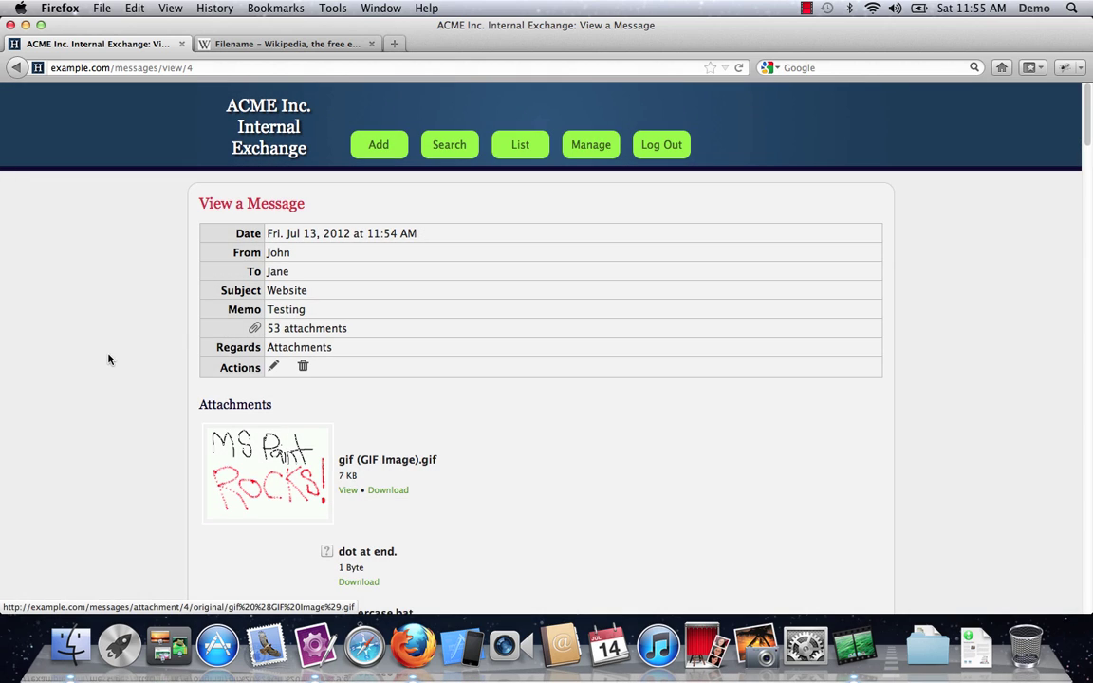
Step: Review the search form's Date and From comparison options, then view MessagesController.php's paginate settings
left_click(449, 145)
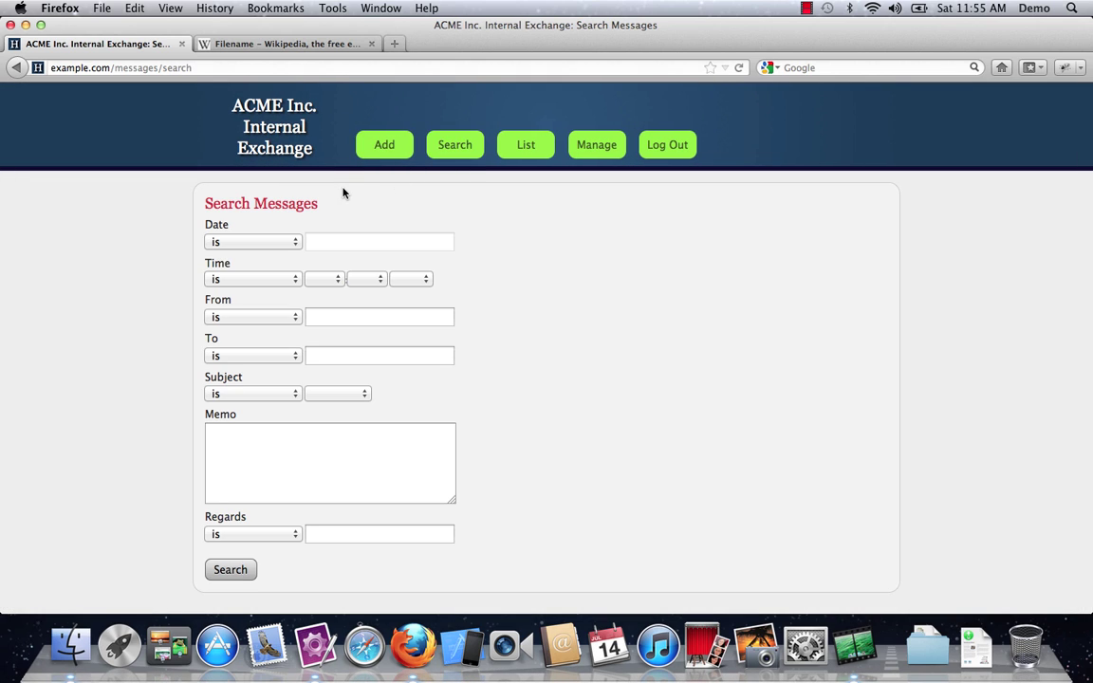
left_click(252, 244)
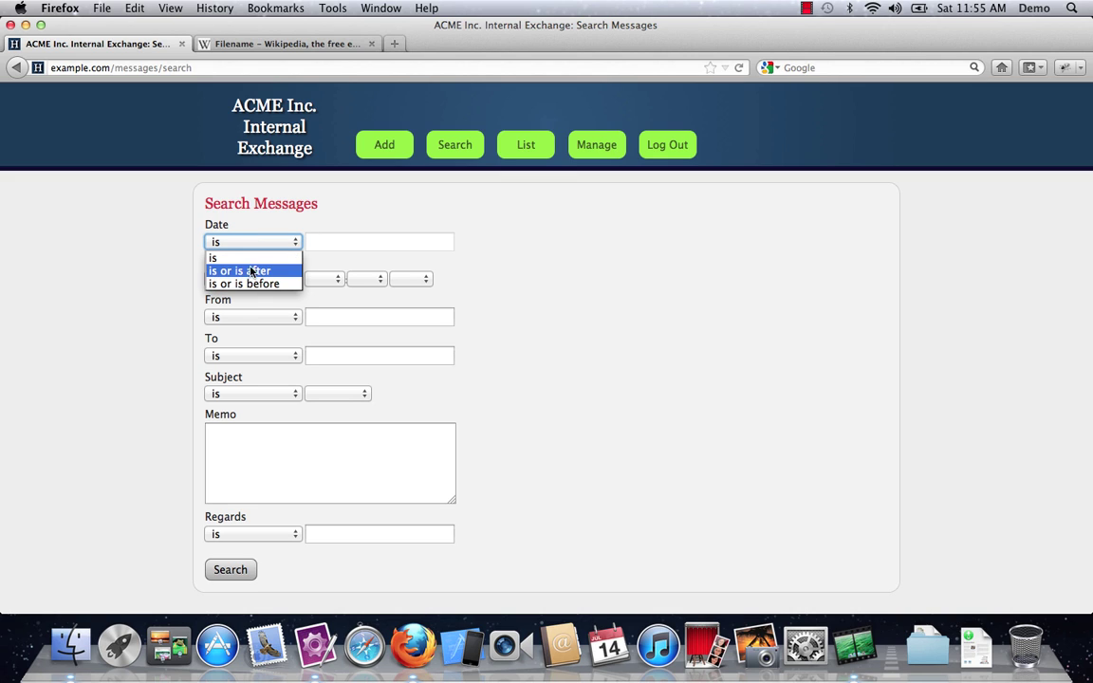
left_click(251, 256)
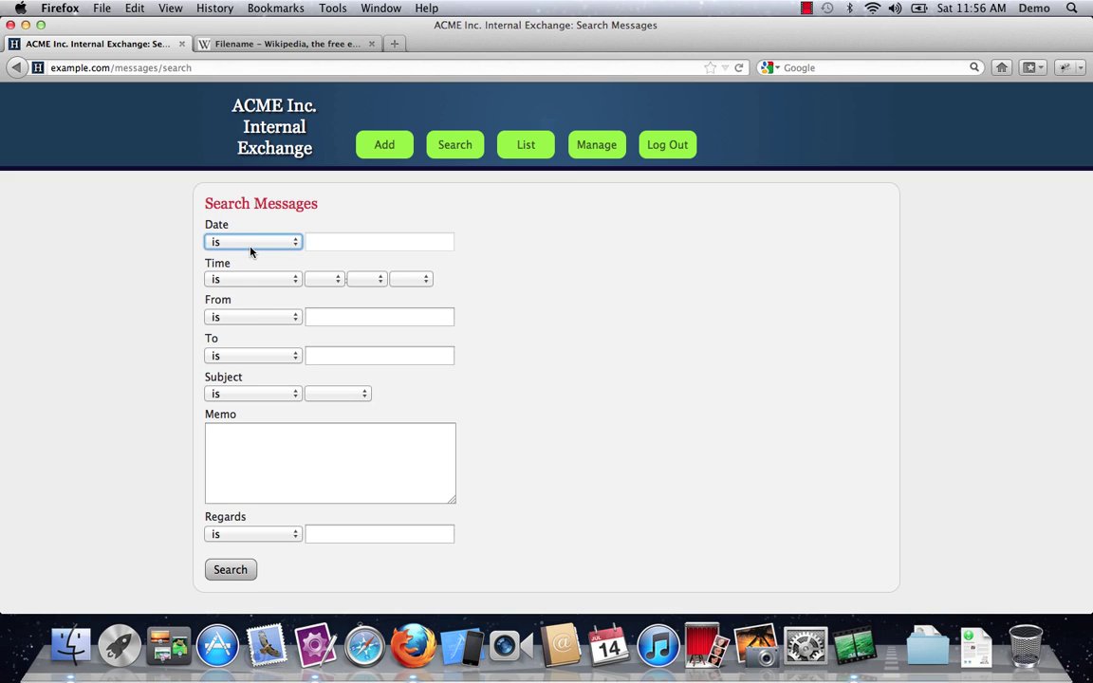
left_click(247, 316)
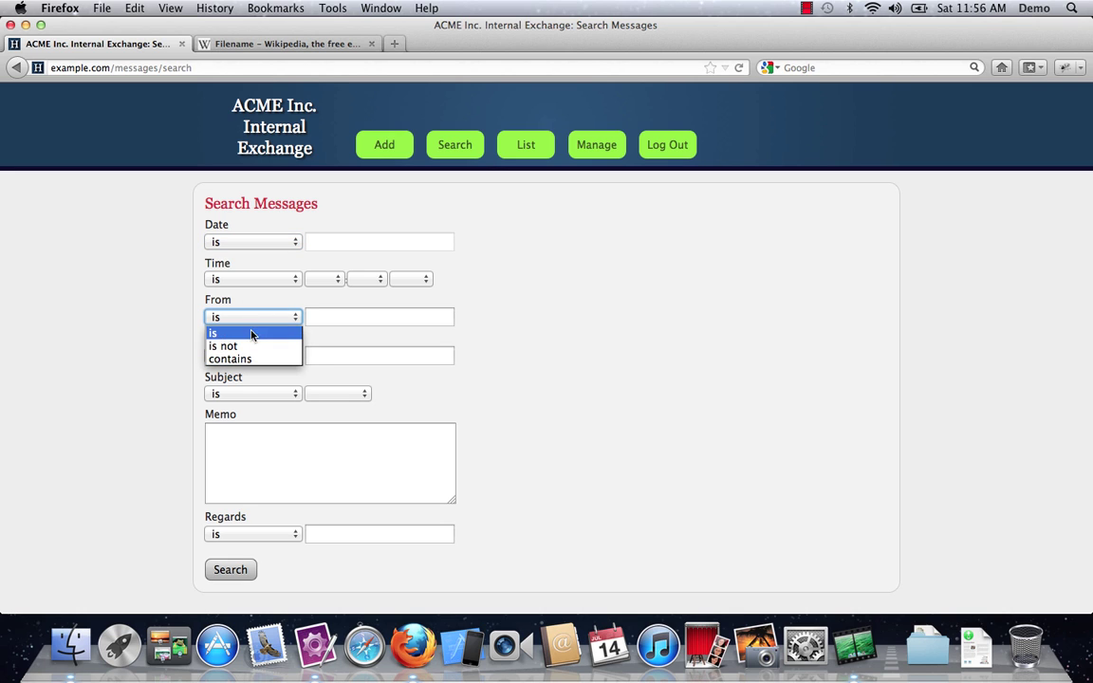
left_click(250, 334)
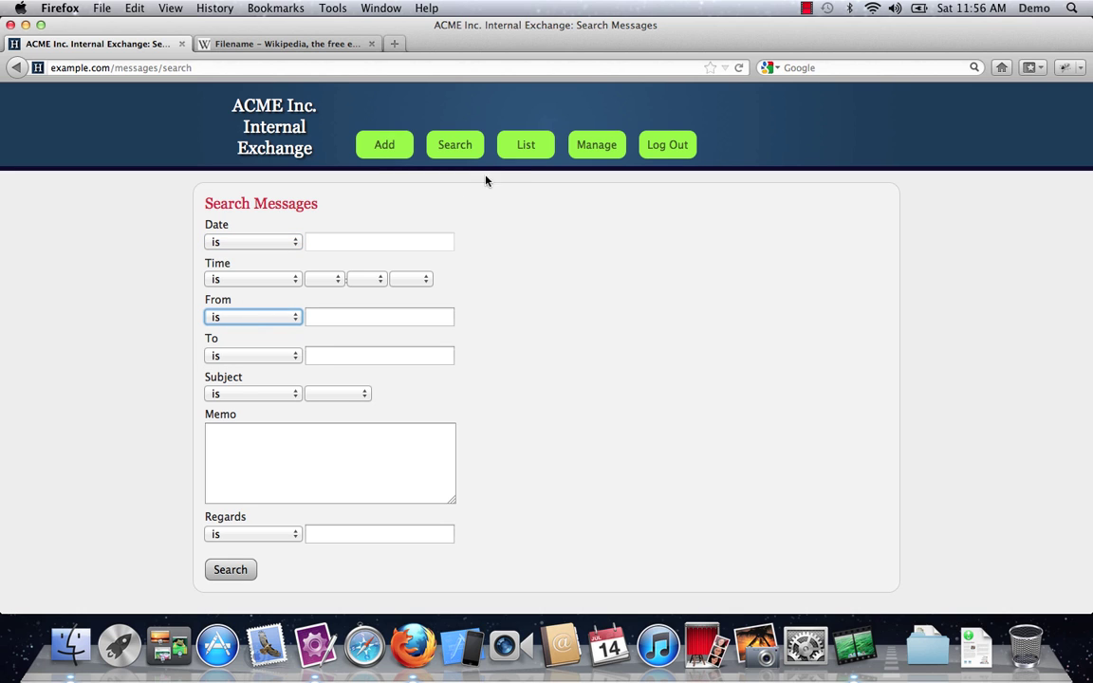
left_click(524, 145)
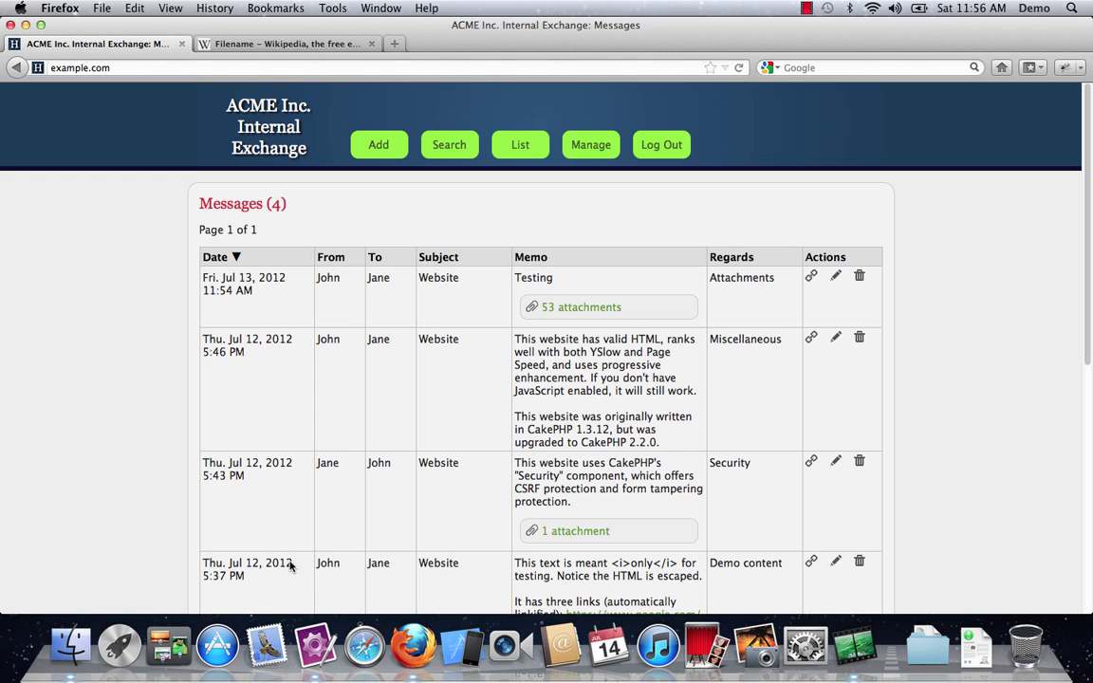
left_click(316, 645)
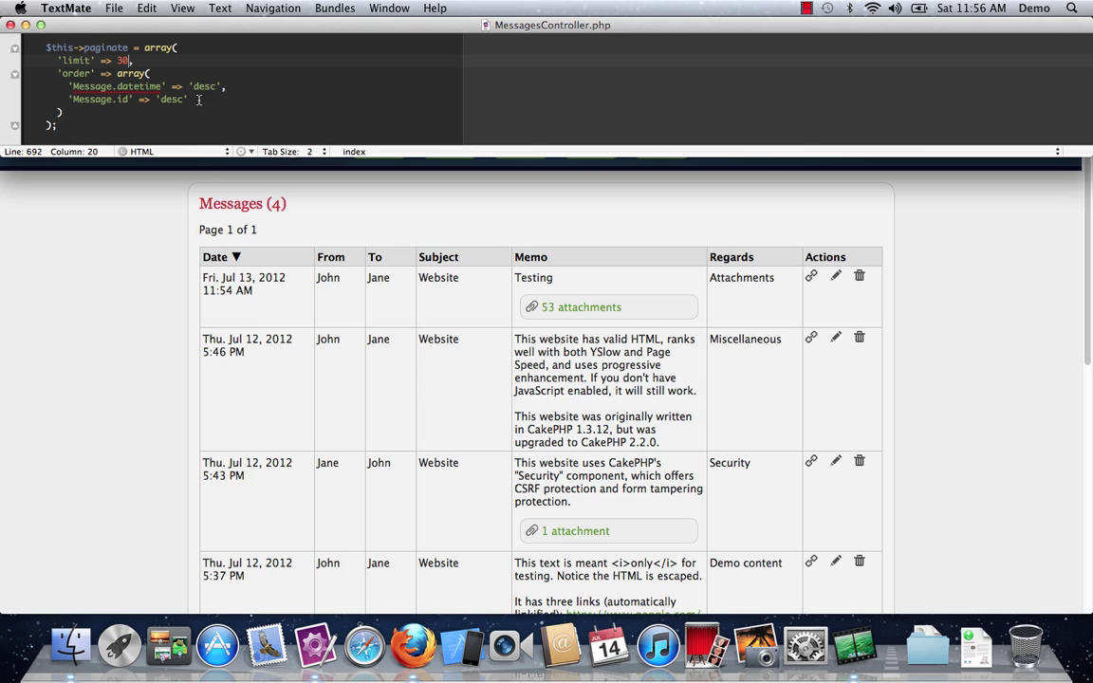
Step: Set the paginate limit to 1, save, and page through messages one at a time
key("BackSpace")
key("BackSpace")
type("1")
key("super+s")
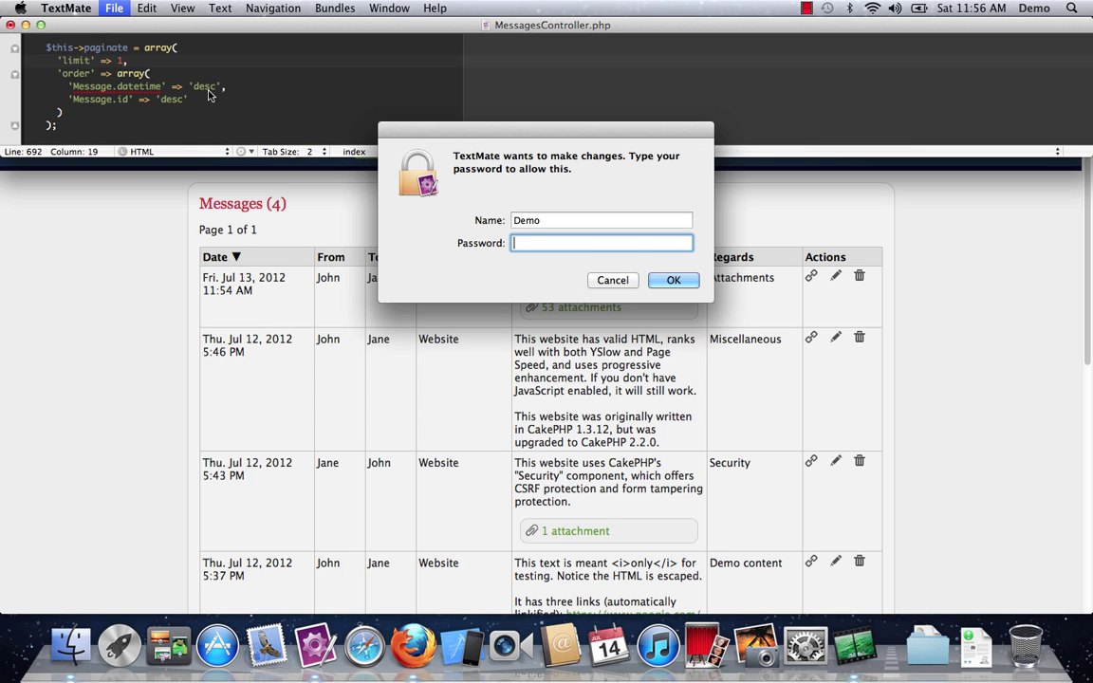
type("********")
key("Return")
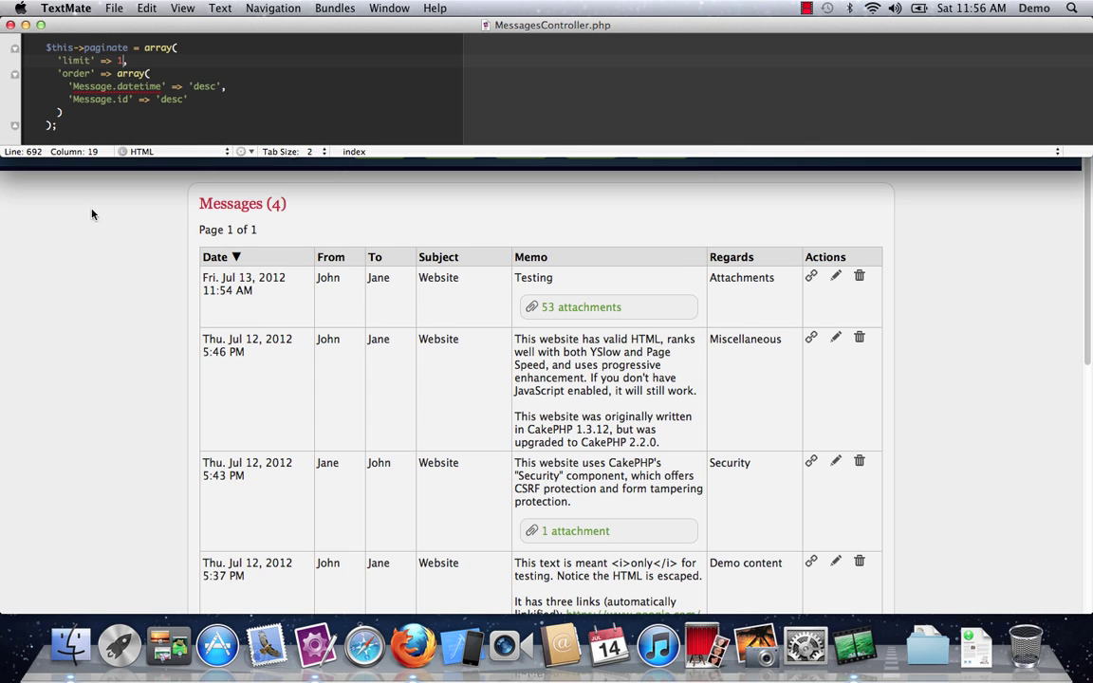
left_click(82, 187)
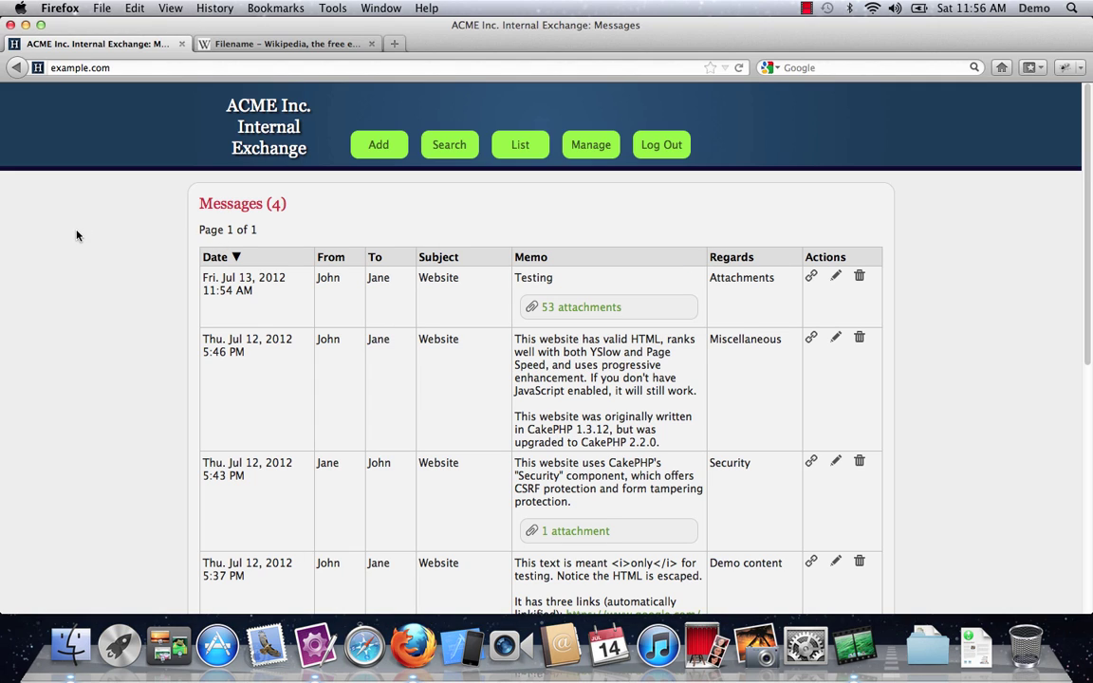
left_click(739, 69)
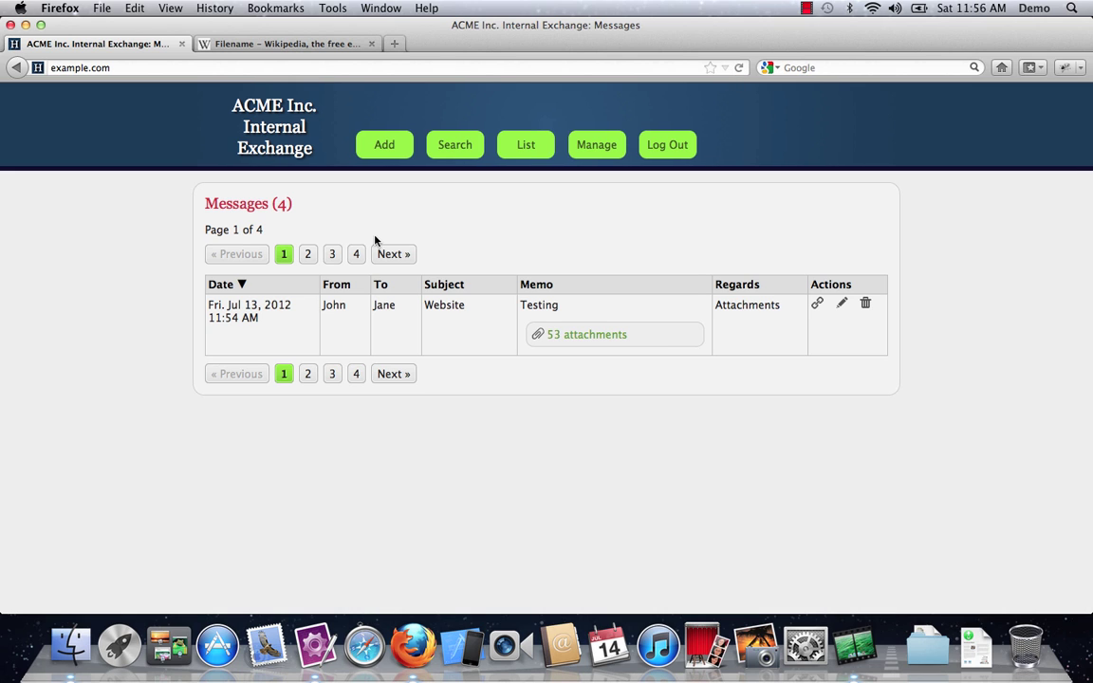
left_click(389, 253)
left_click(389, 252)
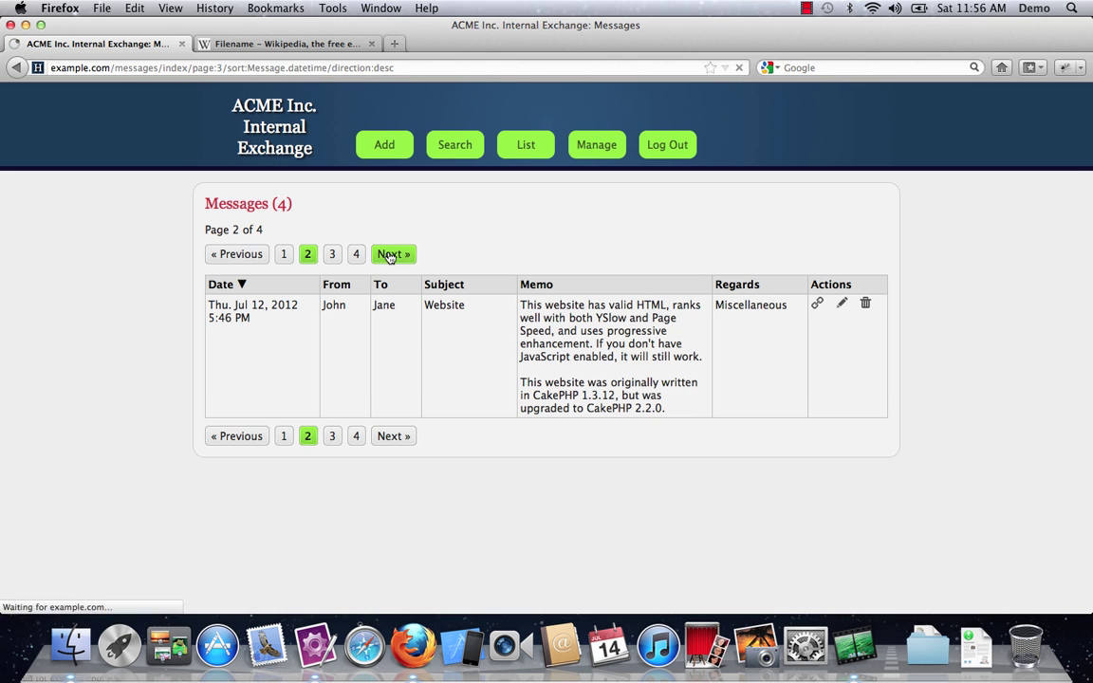
left_click(236, 256)
left_click(236, 256)
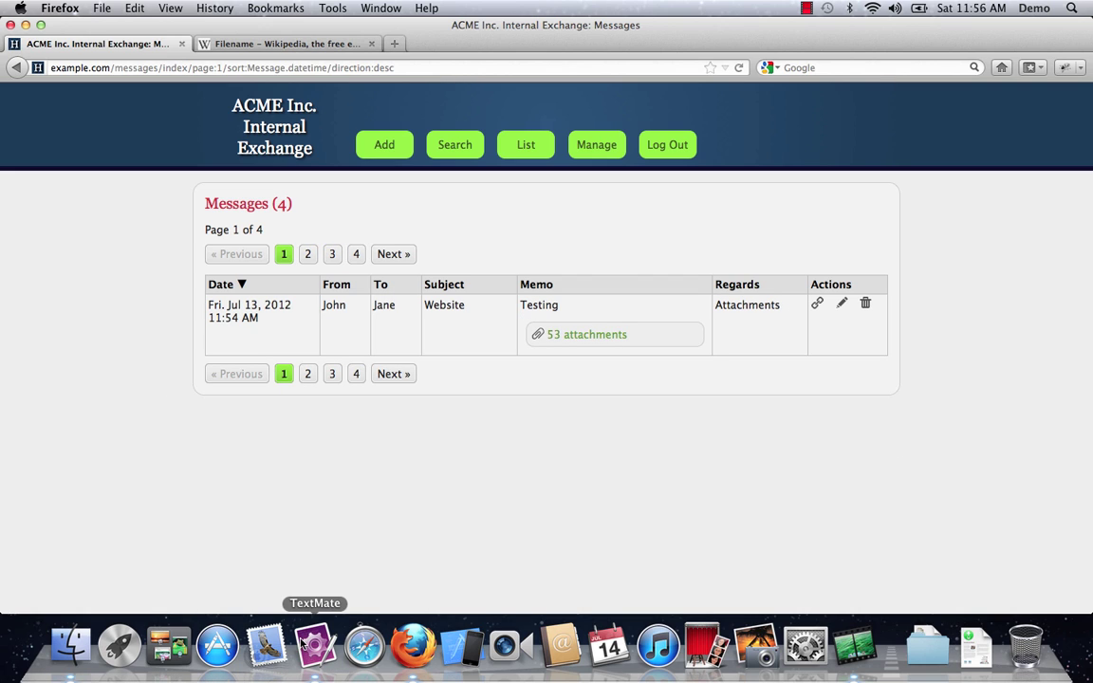
Step: Restore the paginate limit to 30 and reload the full message list
left_click(302, 643)
key("BackSpace")
type("30,")
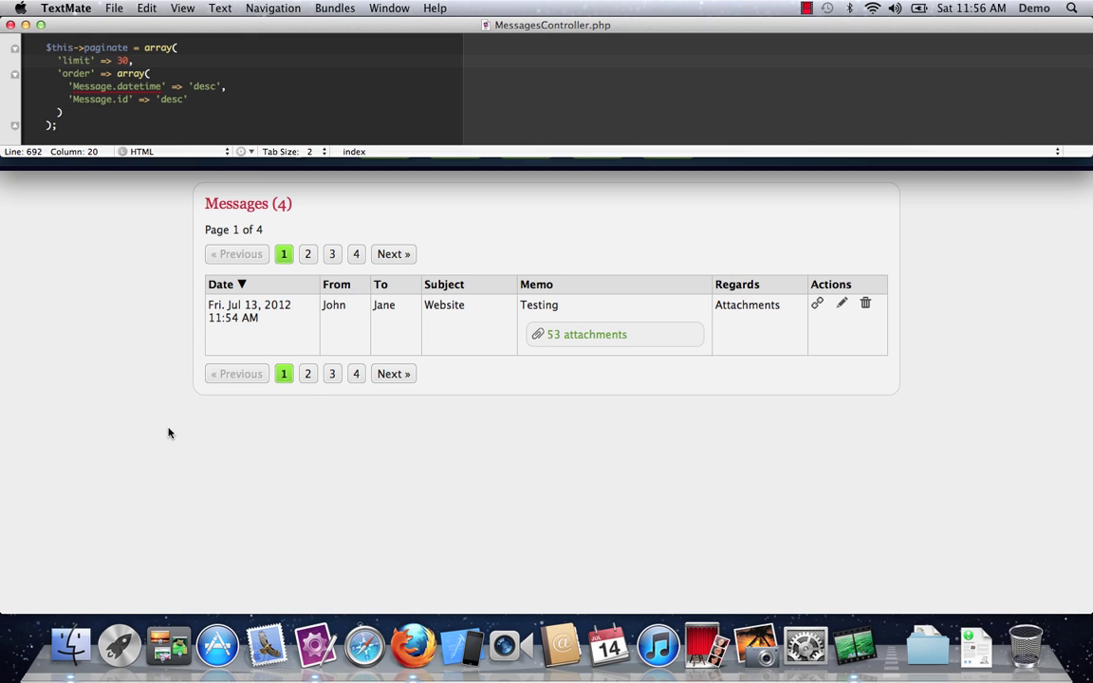
left_click(168, 432)
left_click(738, 68)
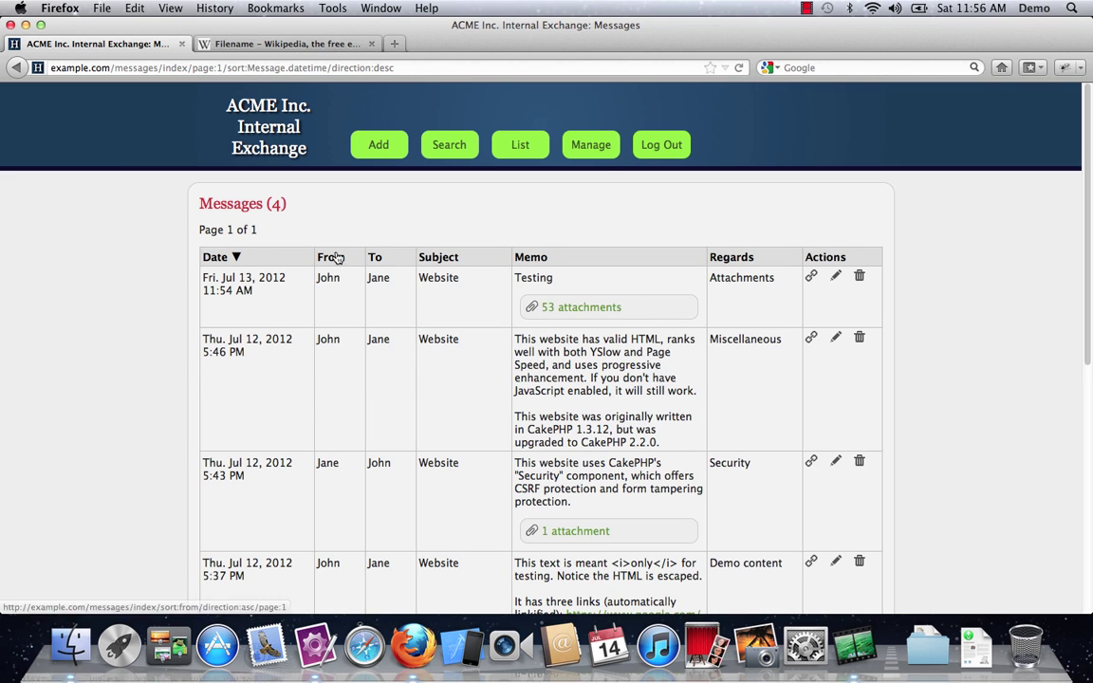
Step: Sort the message list by From, To, Subject, and Regards
left_click(334, 257)
left_click(375, 259)
left_click(436, 258)
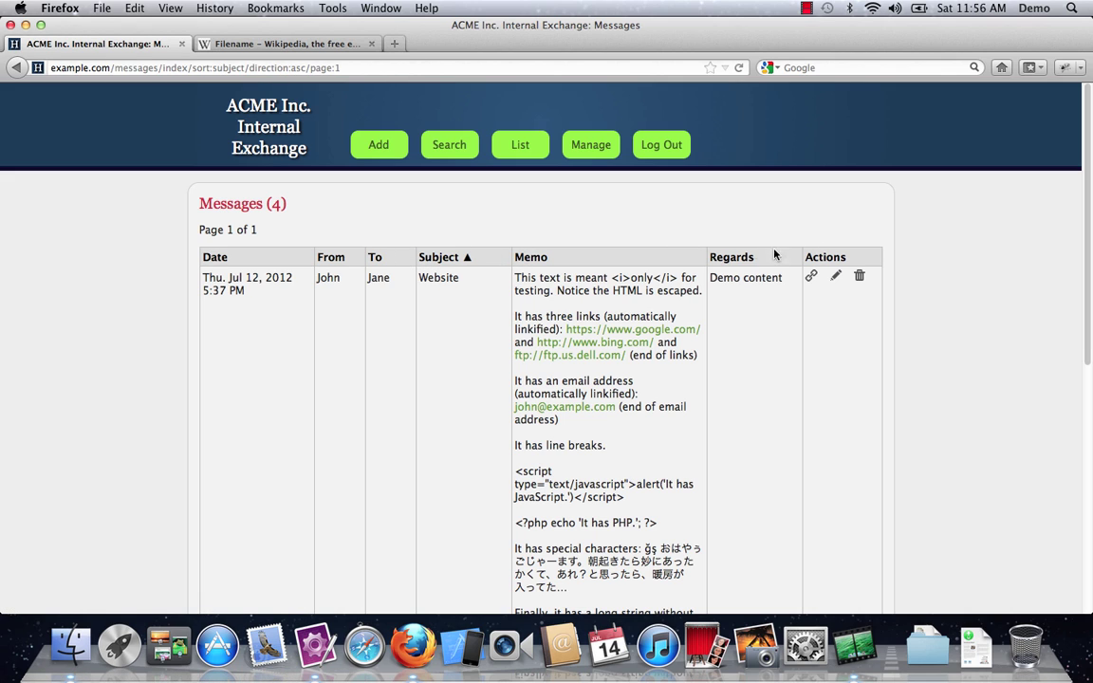
left_click(725, 259)
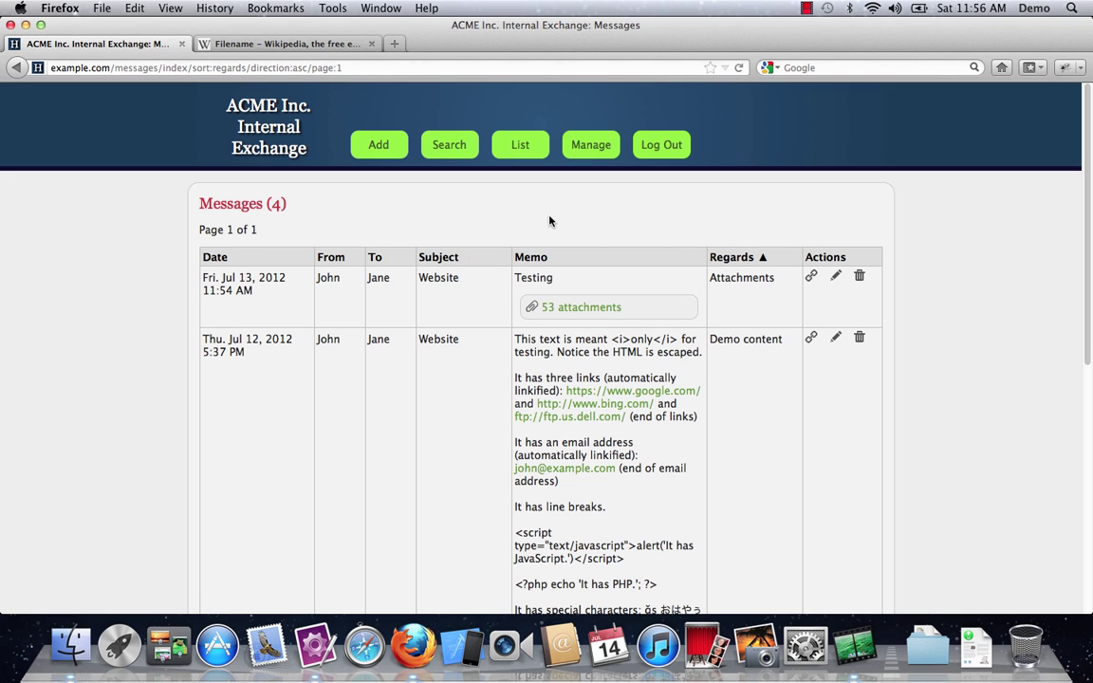
Step: Open the subject management list and move Website below Food
left_click(590, 147)
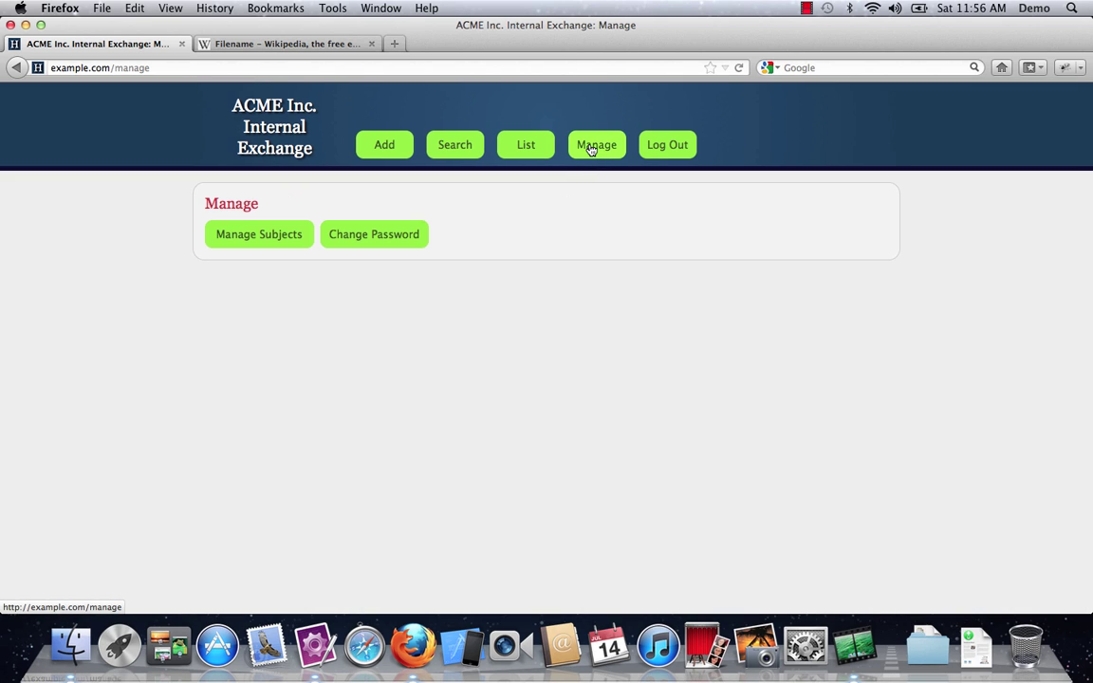
left_click(255, 245)
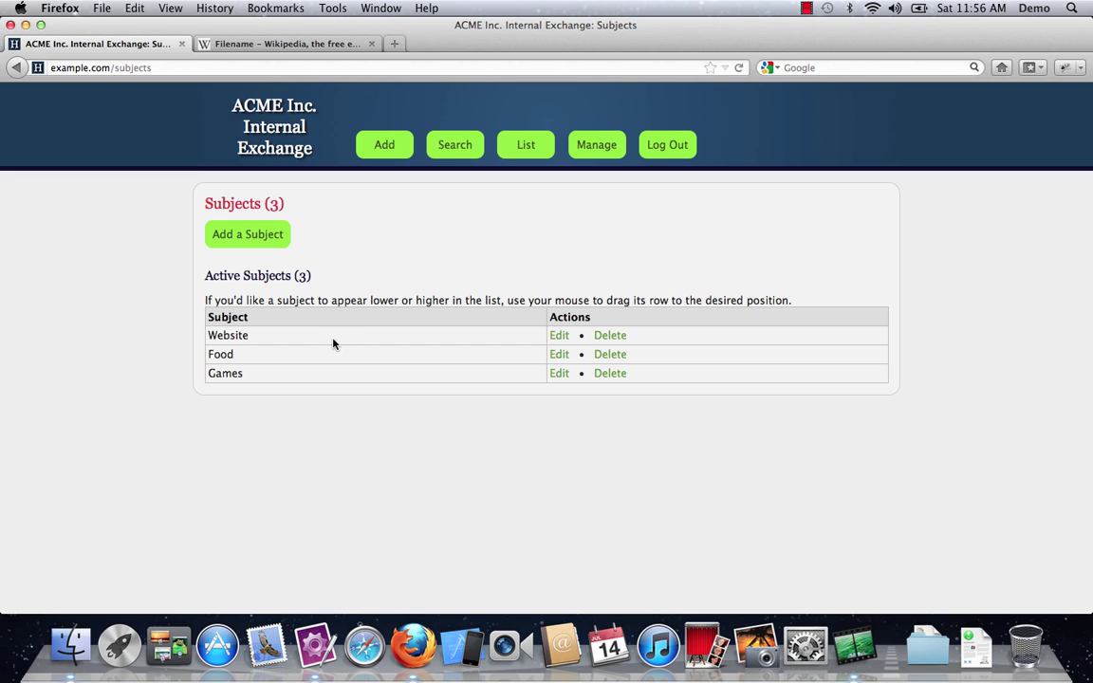
mouse_move(332, 343)
left_mouse_down()
mouse_move(332, 364)
mouse_move(330, 337)
left_mouse_up()
Step: Add a new subject named Movies
left_click(272, 240)
left_click(276, 244)
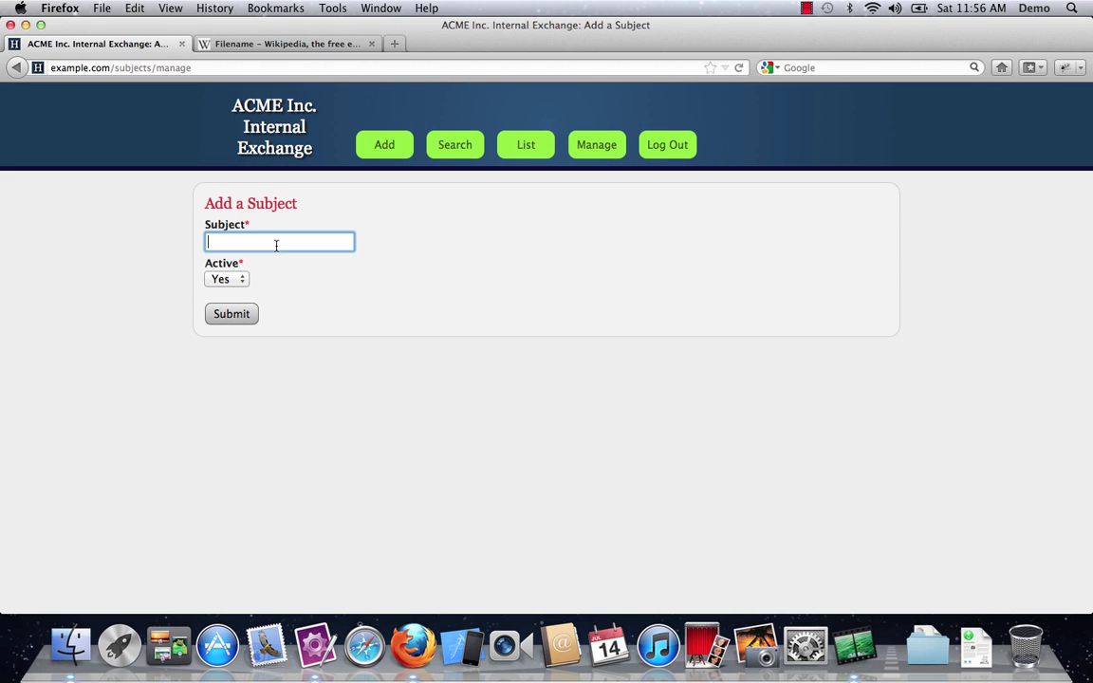
type("Movies")
left_click(228, 317)
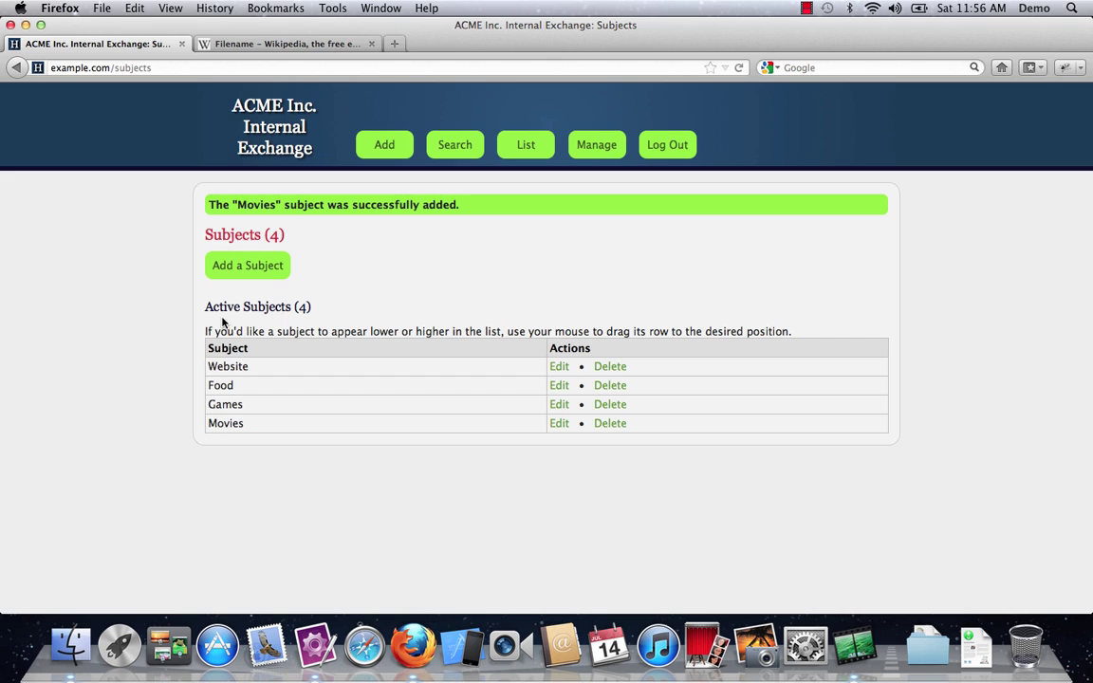
left_click(592, 149)
Step: On the Change Password form, rename the New Password input's name attribute to x
left_click(392, 241)
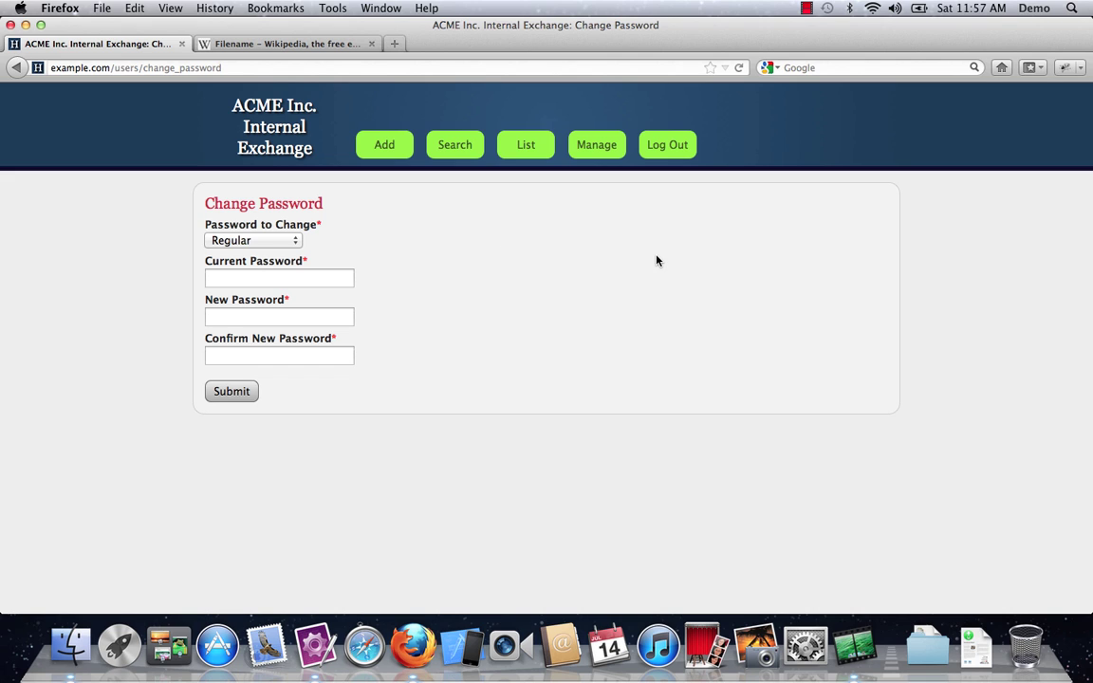
left_click(1064, 67)
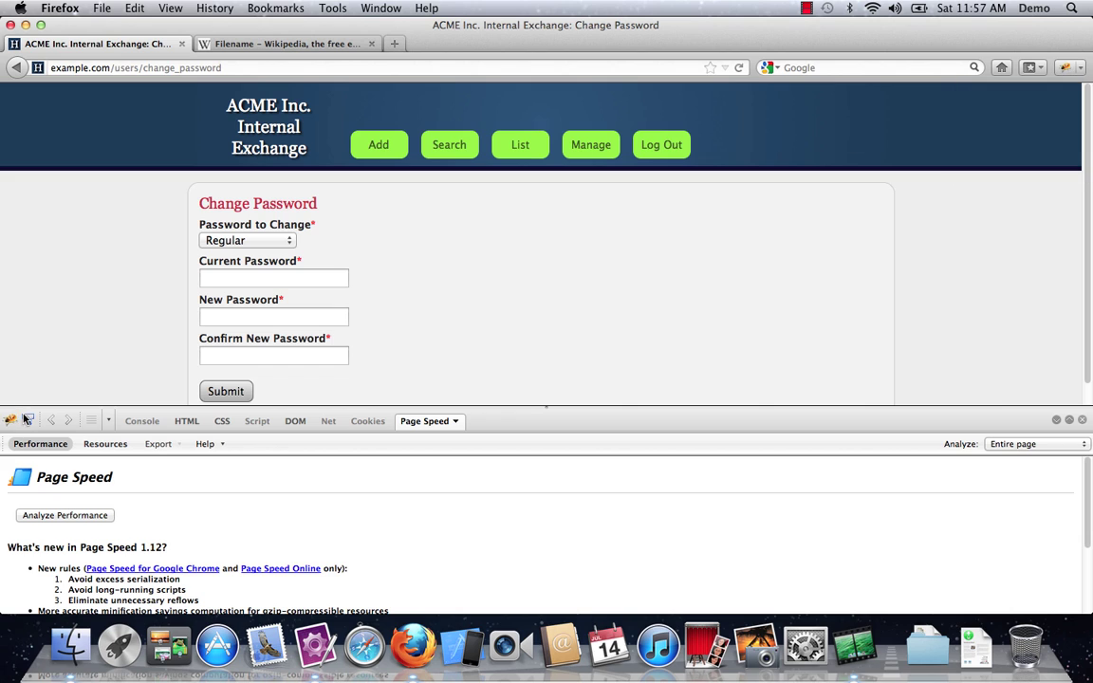
key("super+shift+c")
left_click(295, 304)
left_click(295, 314)
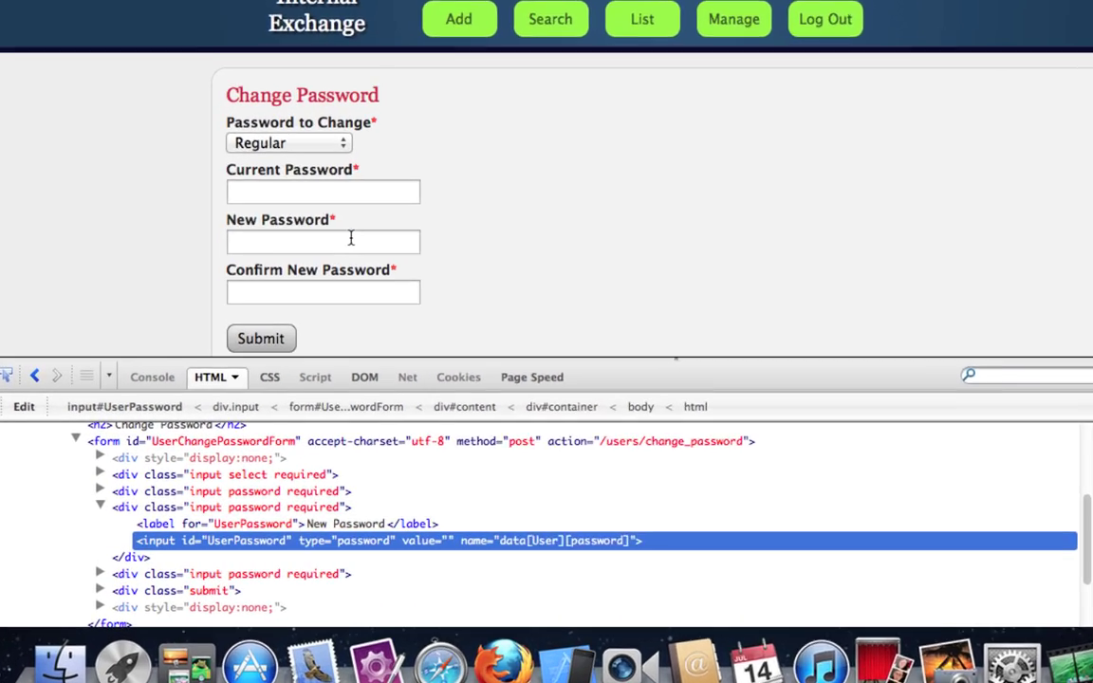
left_click(479, 547)
type("x")
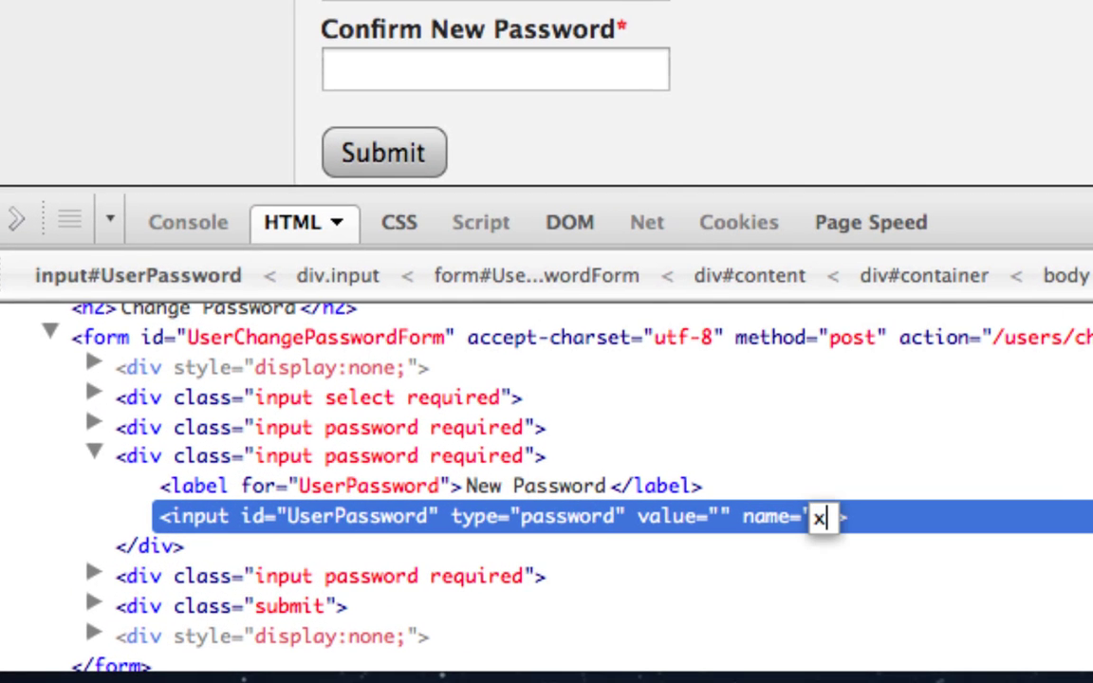
key("Return")
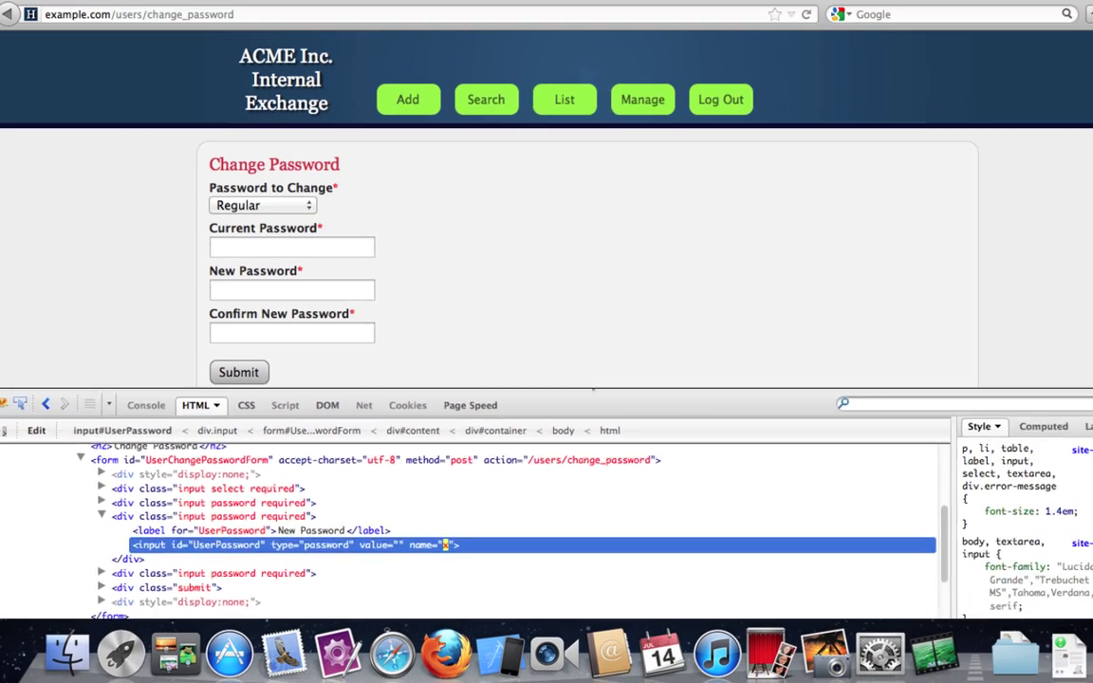
Step: Submit the tampered form, get Page Not Found, and return to the Messages list
key("F12")
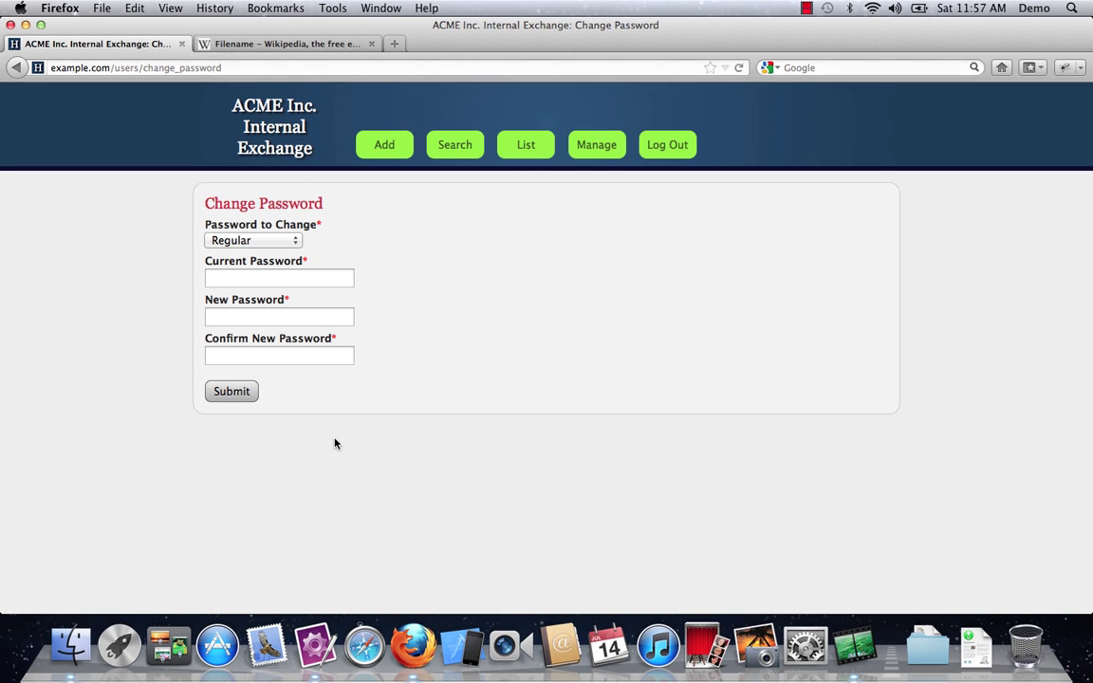
left_click(232, 393)
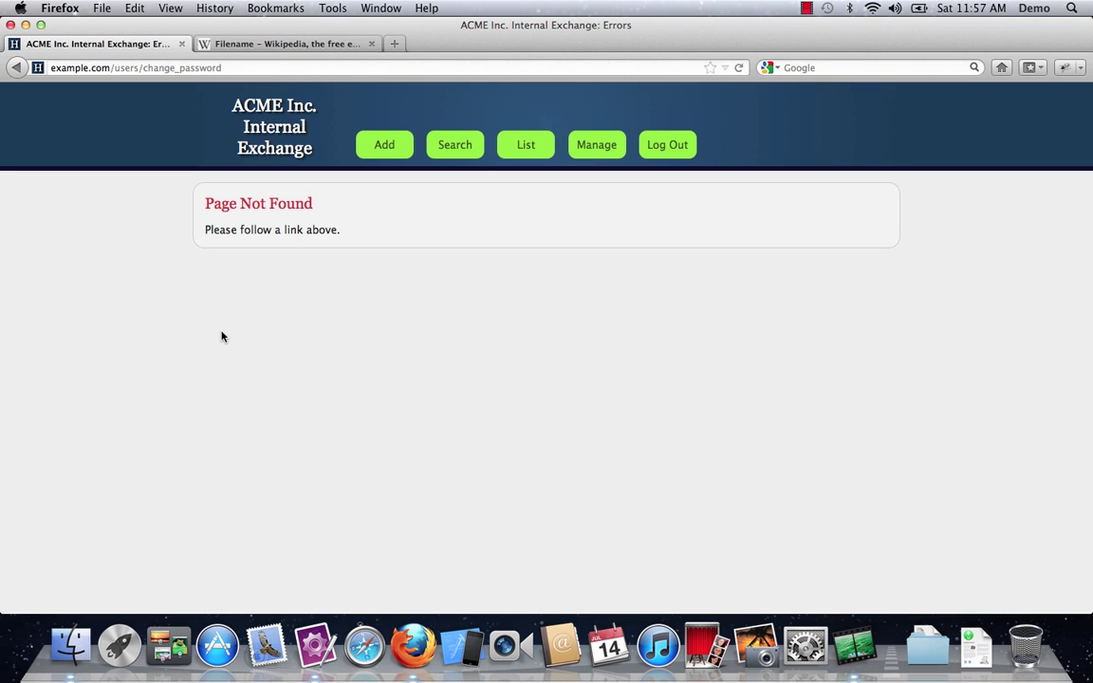
left_click(529, 146)
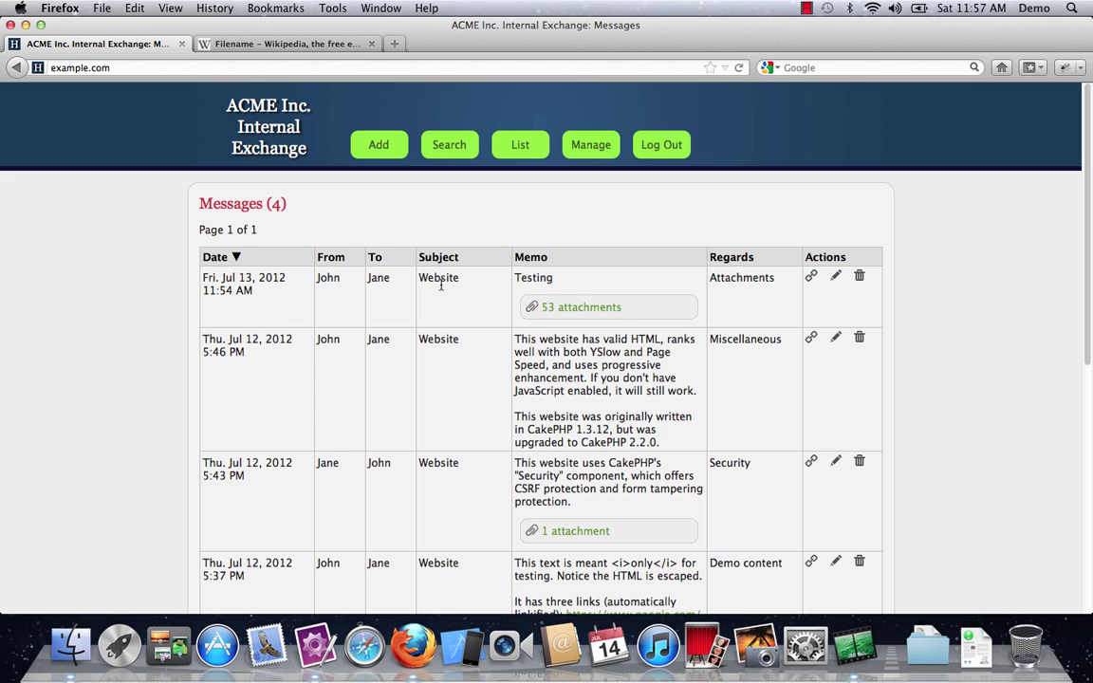
Step: In the iOS Simulator, load example.com in mobile Safari and check the mobile Messages list
left_click(463, 646)
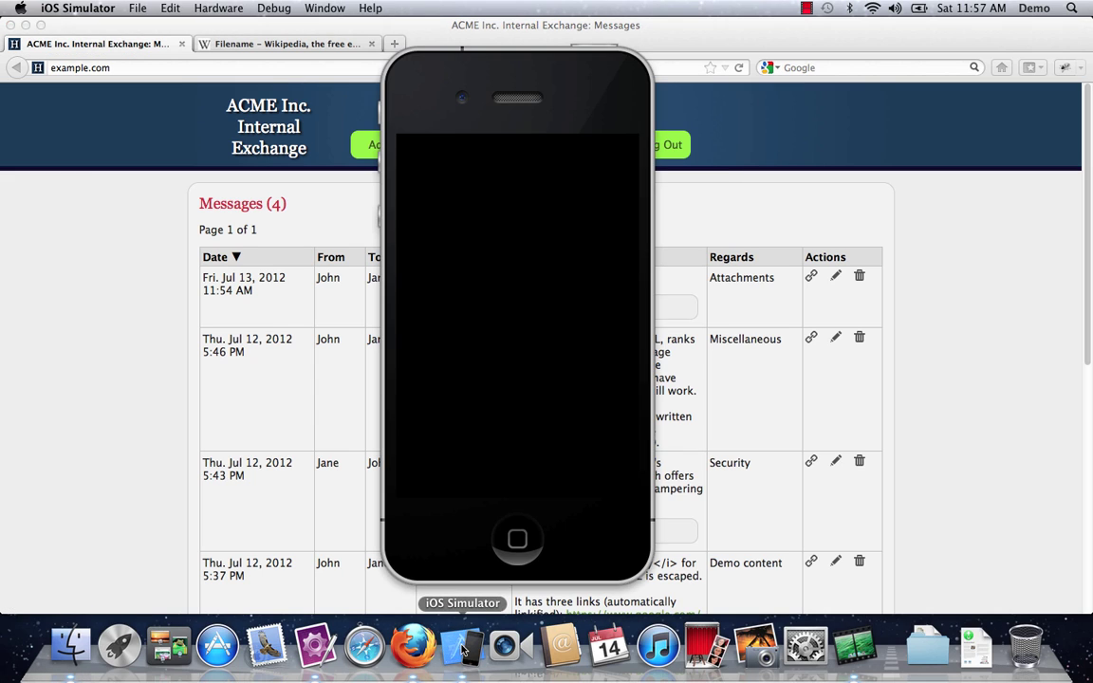
left_click(520, 465)
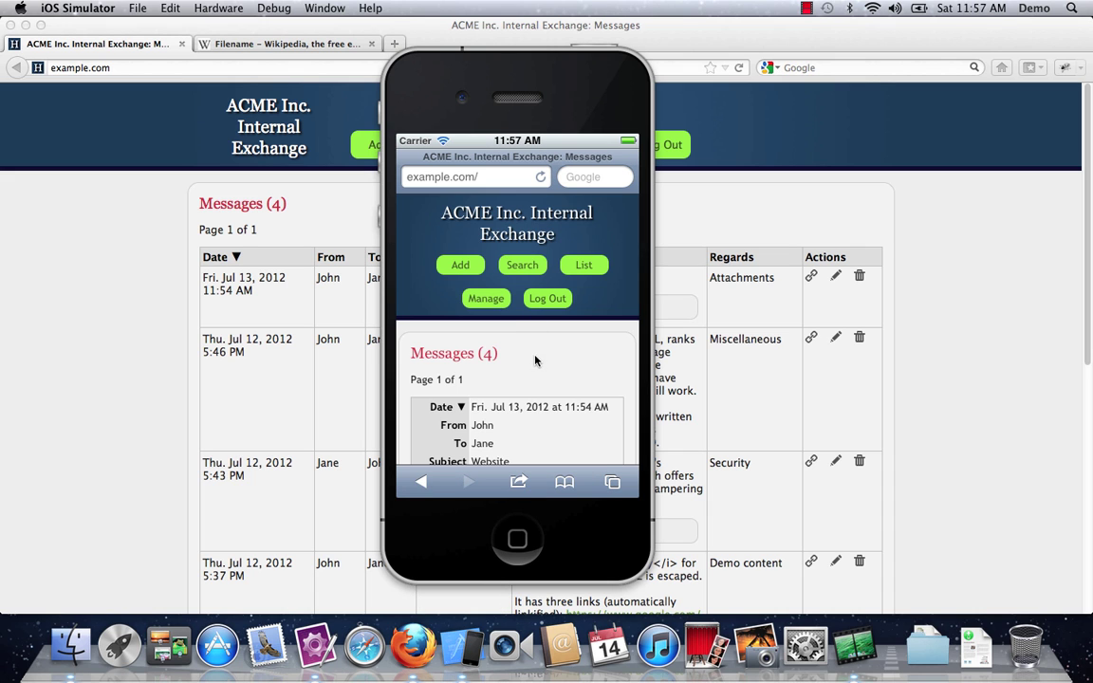
left_click_drag(534, 358, 544, 180)
left_click_drag(472, 236, 503, 297)
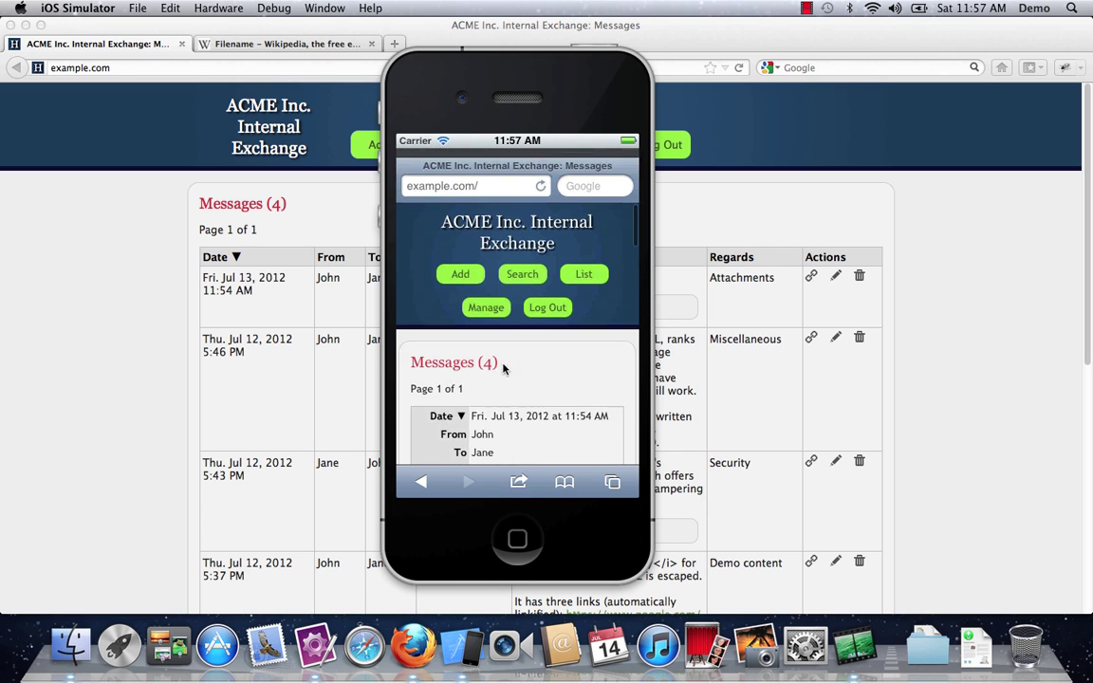
Step: Open the mobile Add a Message form and scroll through its fields
left_click(461, 265)
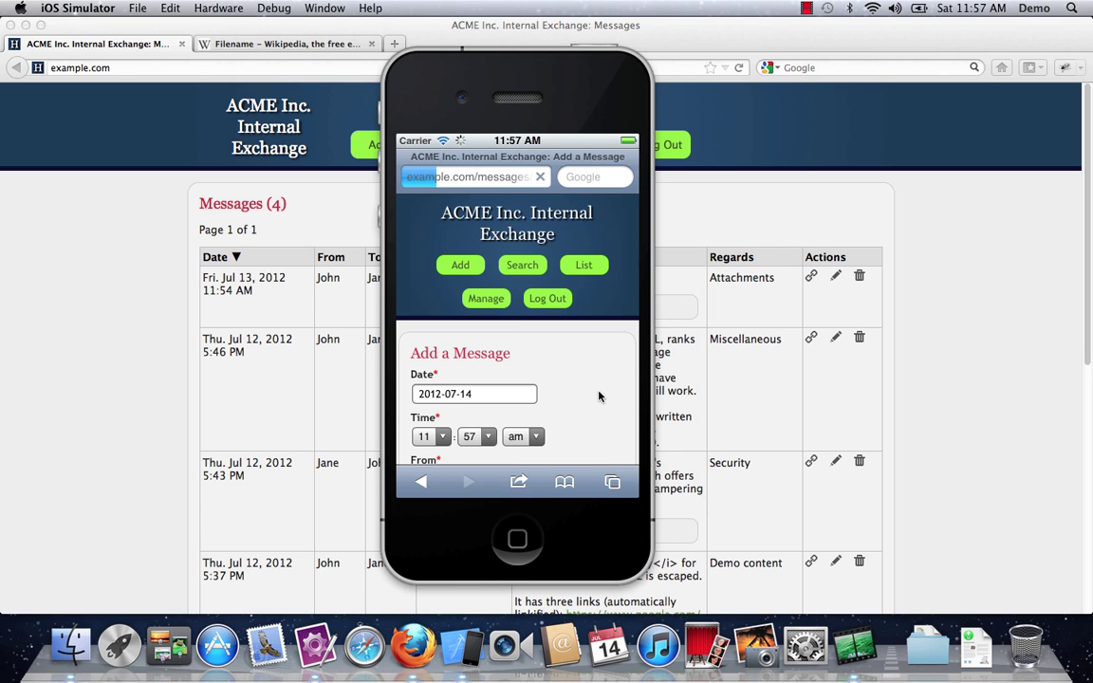
scroll(598, 397, "down", 5)
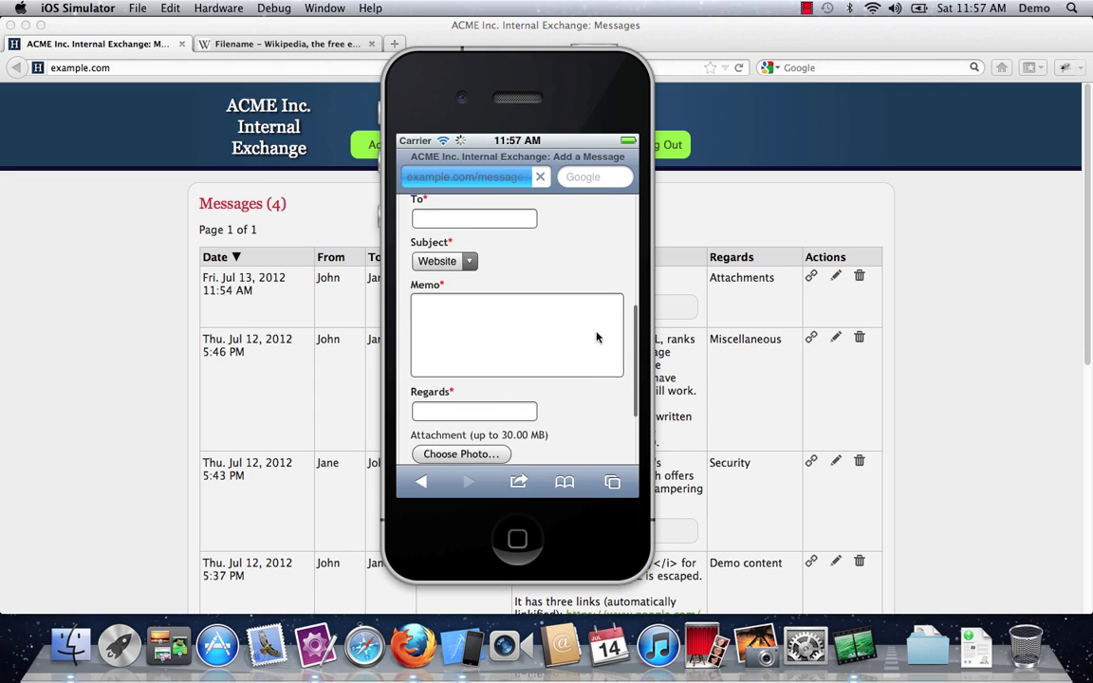
scroll(573, 330, "down", 5)
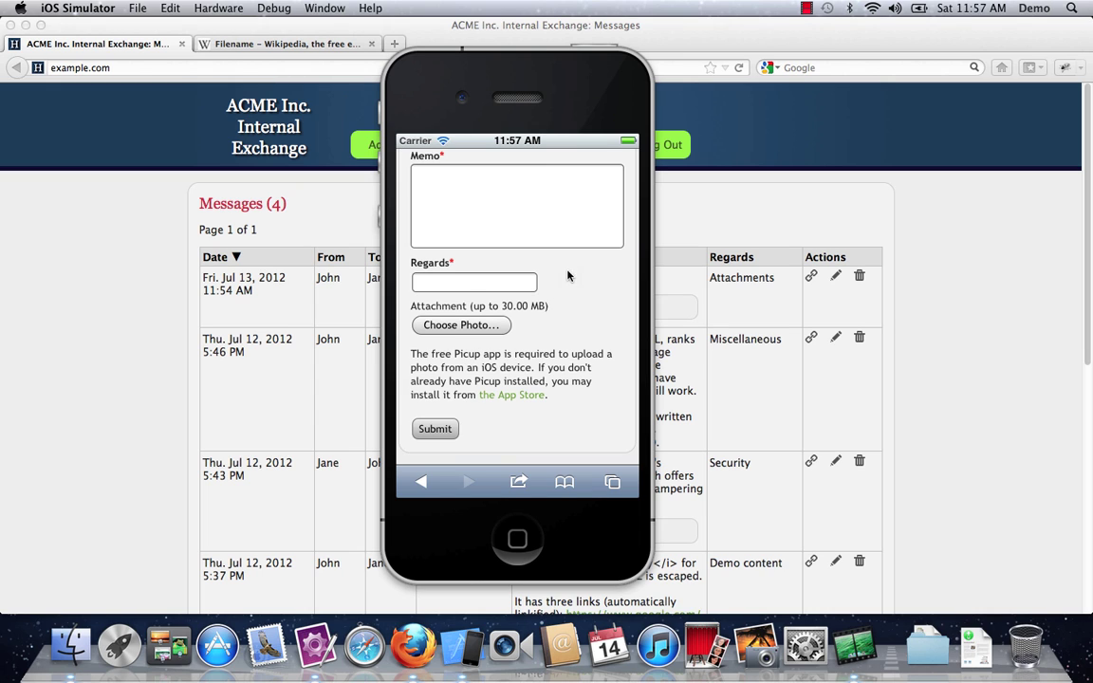
left_click_drag(567, 275, 583, 370)
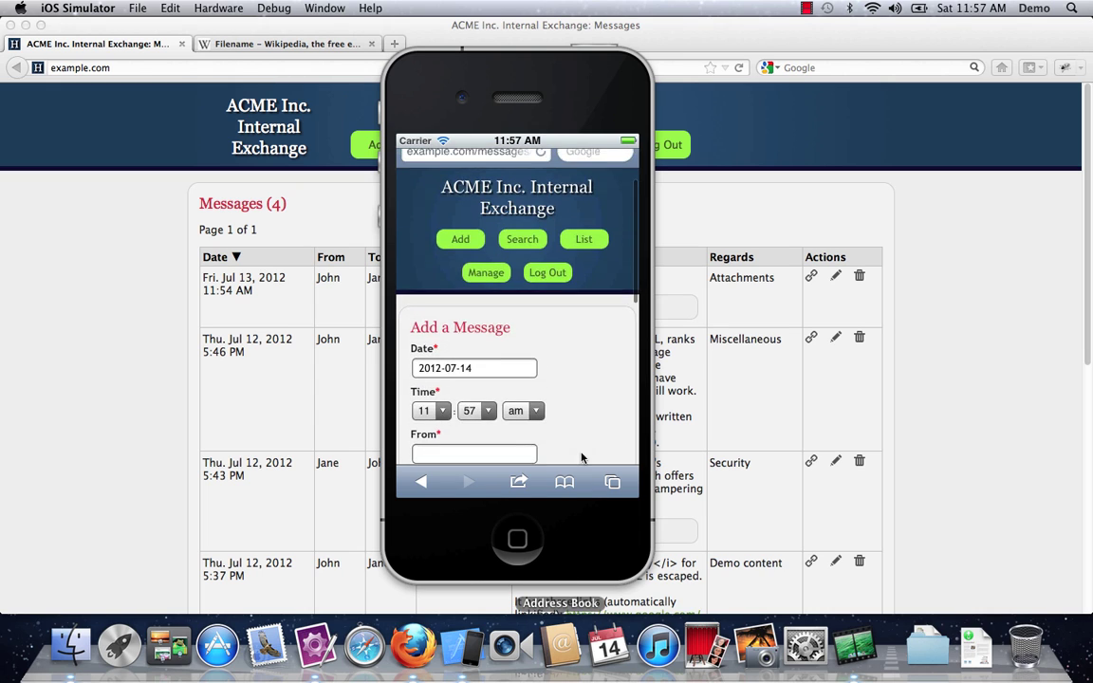
Step: Bring Firefox in front of the iOS Simulator to show the desktop Messages (4) list
left_click(95, 330)
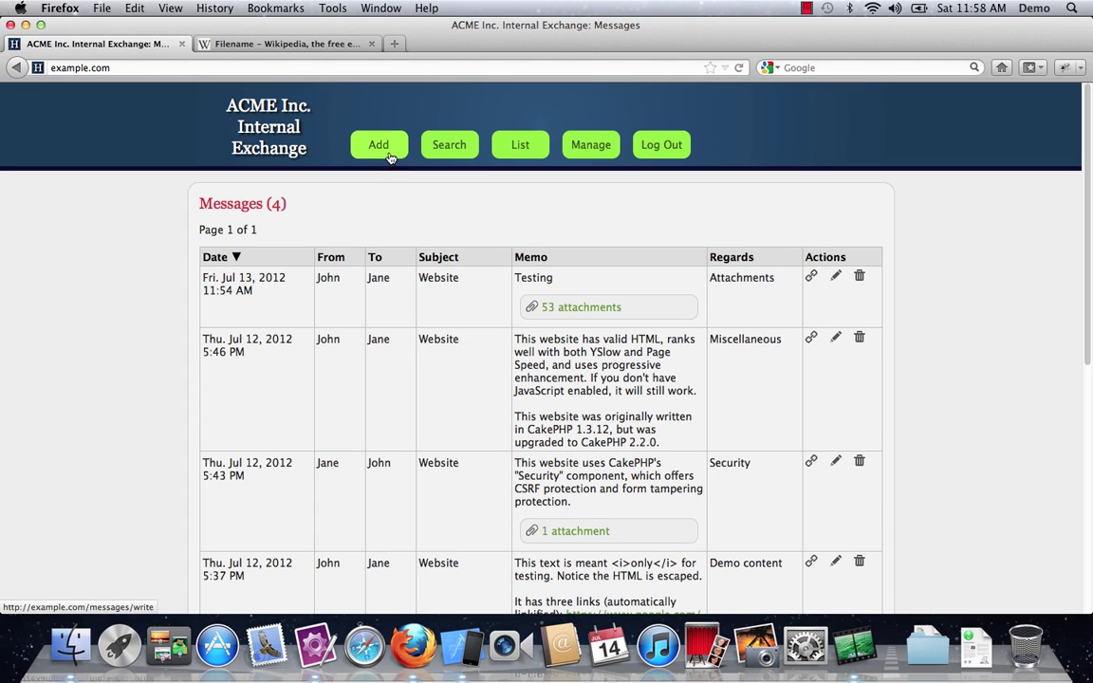
Step: Disable JavaScript in Firefox's Content preferences and reload the Add a Message form
left_click(389, 158)
scroll(152, 325, "down", 3)
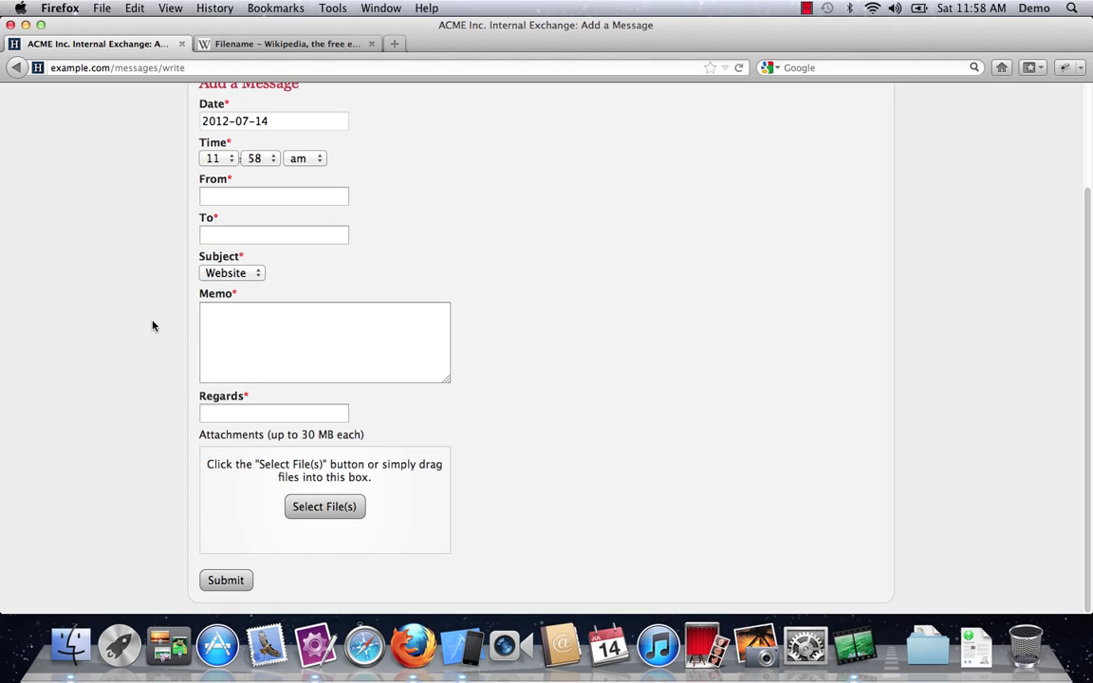
key("super+comma")
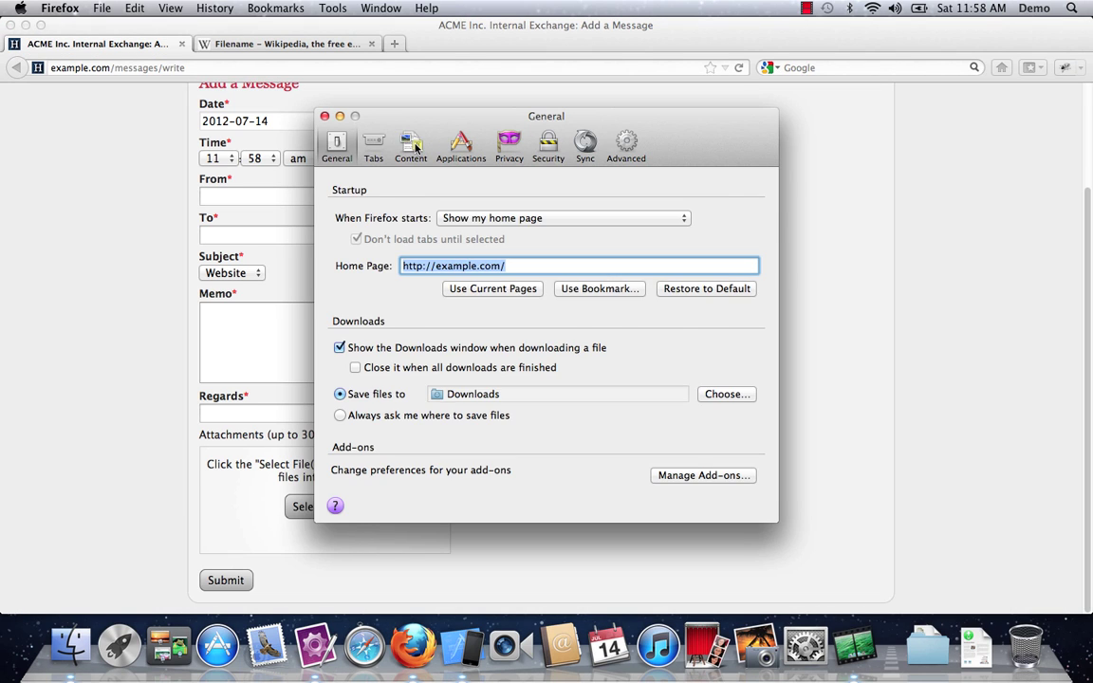
left_click(411, 146)
left_click(342, 261)
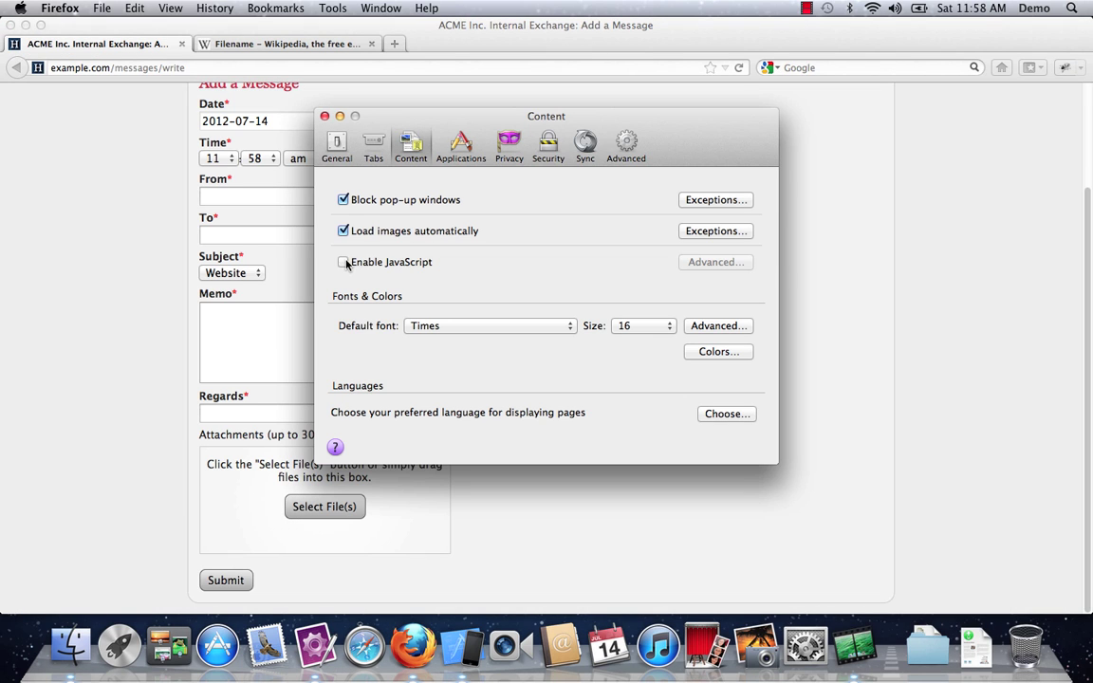
left_click(325, 117)
left_click(737, 68)
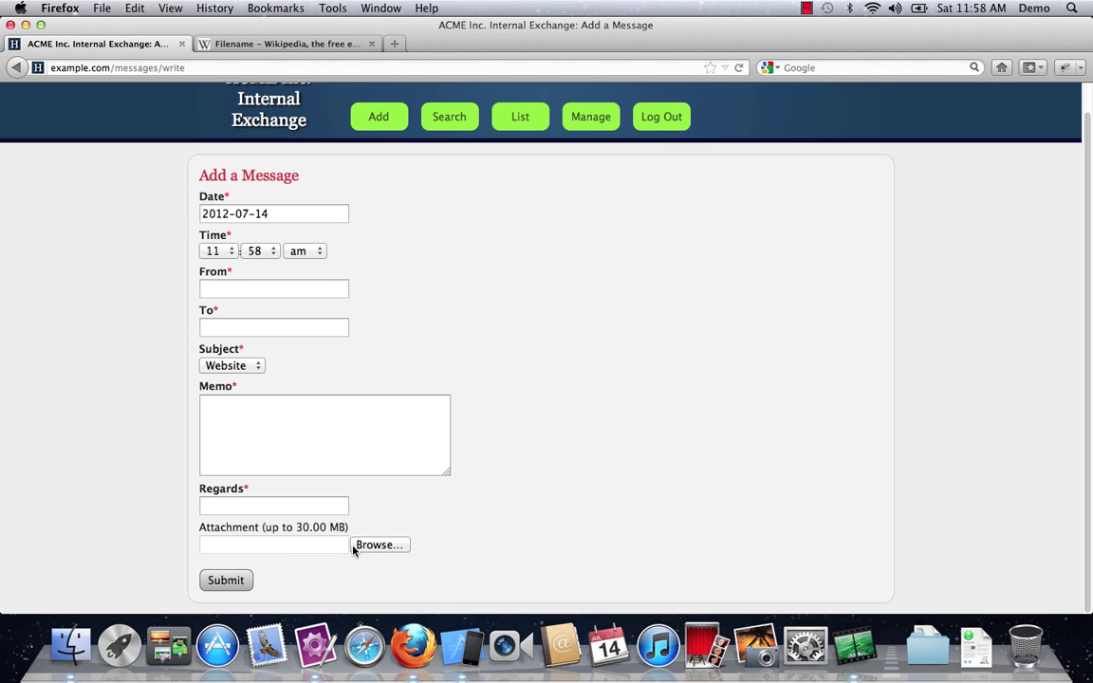
Step: Without JavaScript, view the 53-attachment Testing message and its GIF, then return to the list
left_click(518, 116)
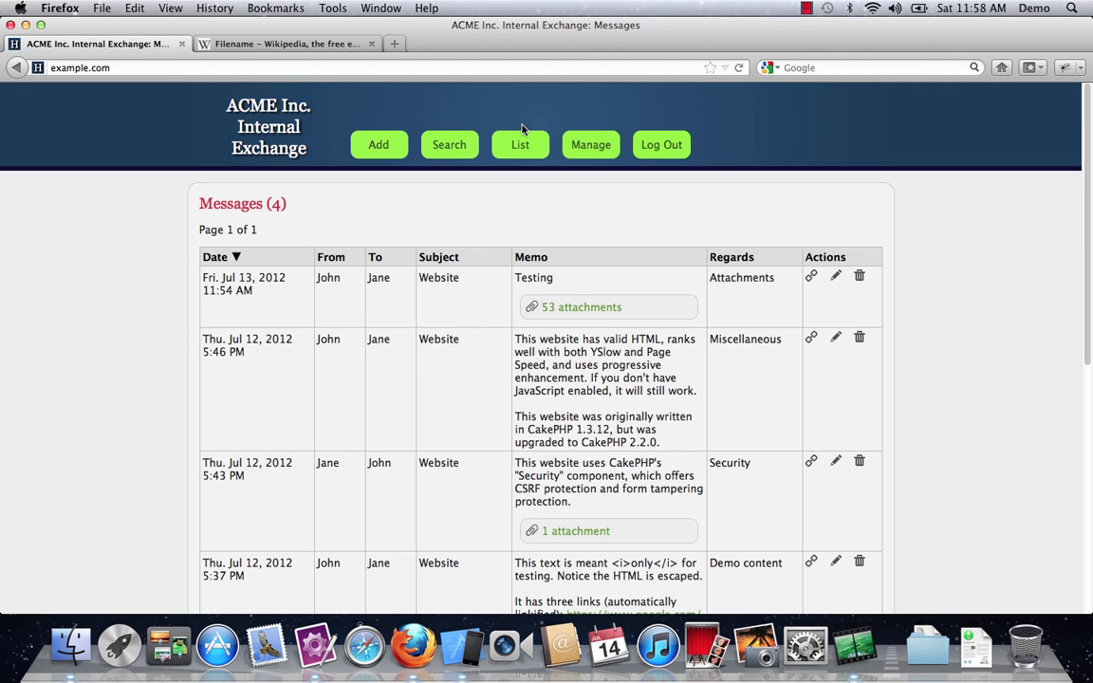
left_click(585, 313)
left_click(245, 438)
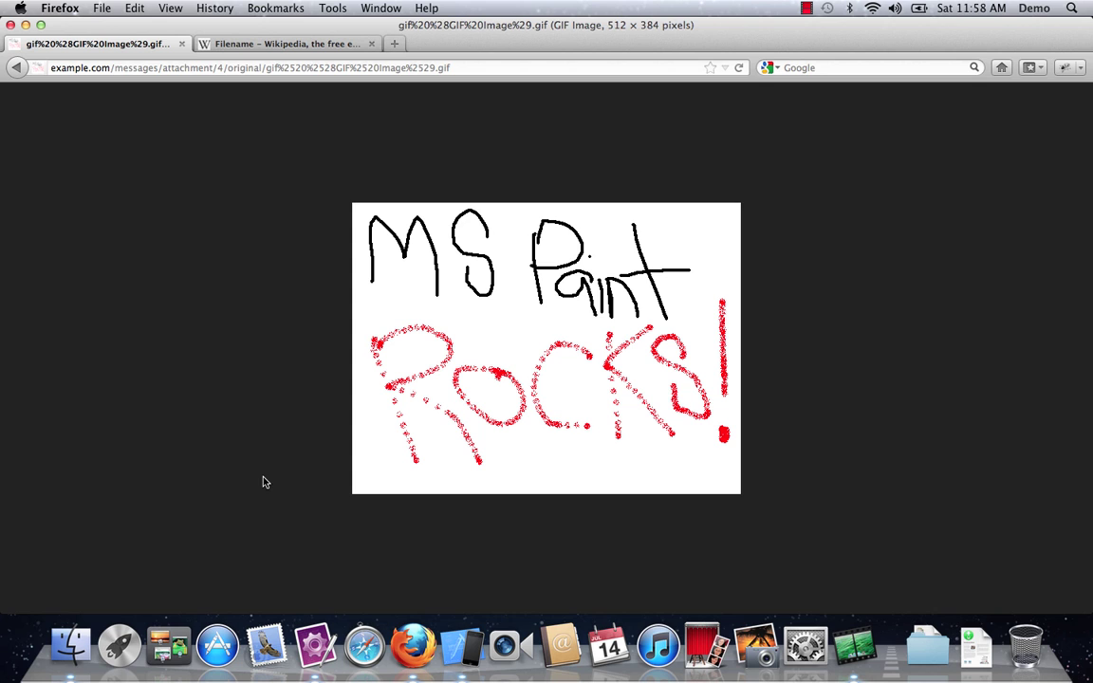
left_click(16, 68)
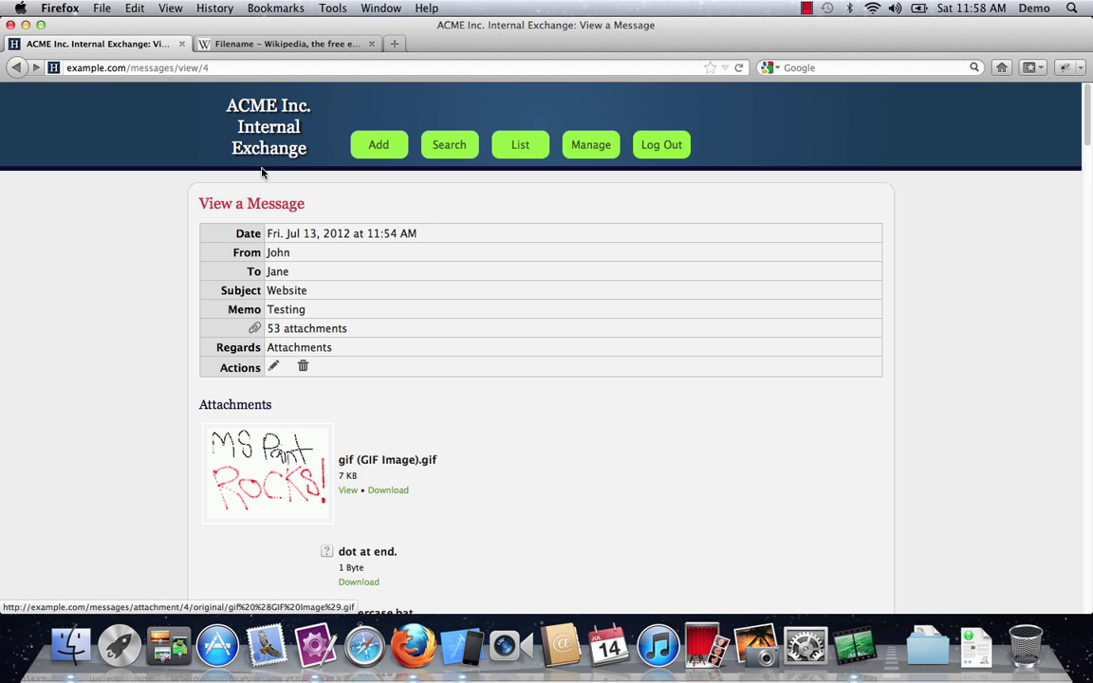
left_click(384, 146)
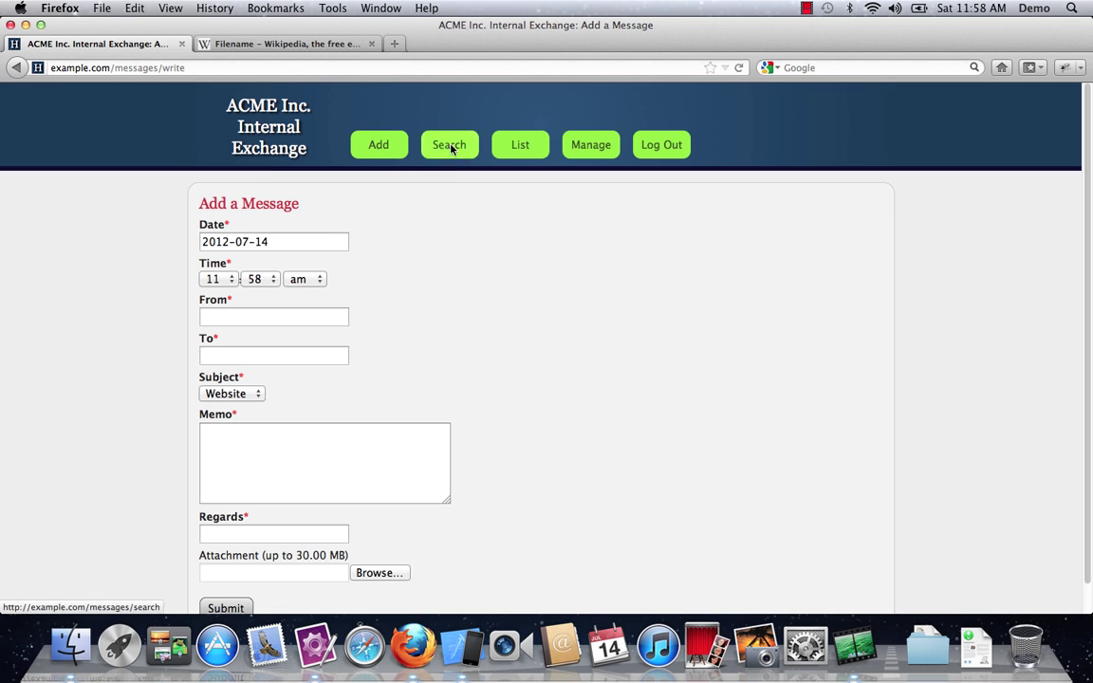
left_click(520, 147)
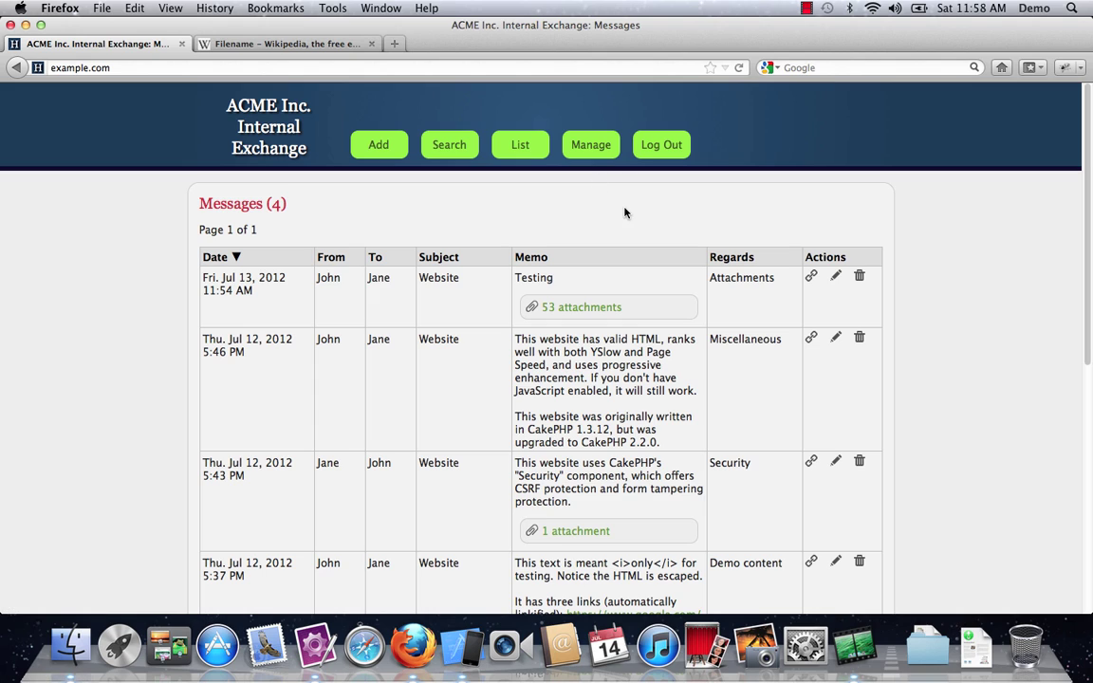